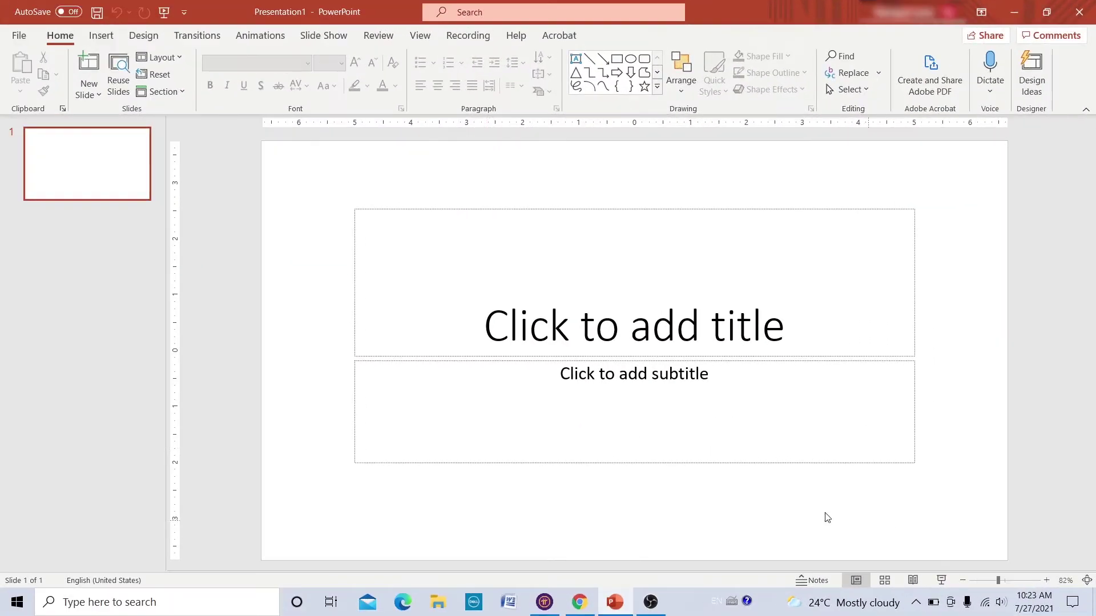
Step: Delete the title and subtitle placeholders so the first slide is completely empty
left_click(517, 210)
key("Delete")
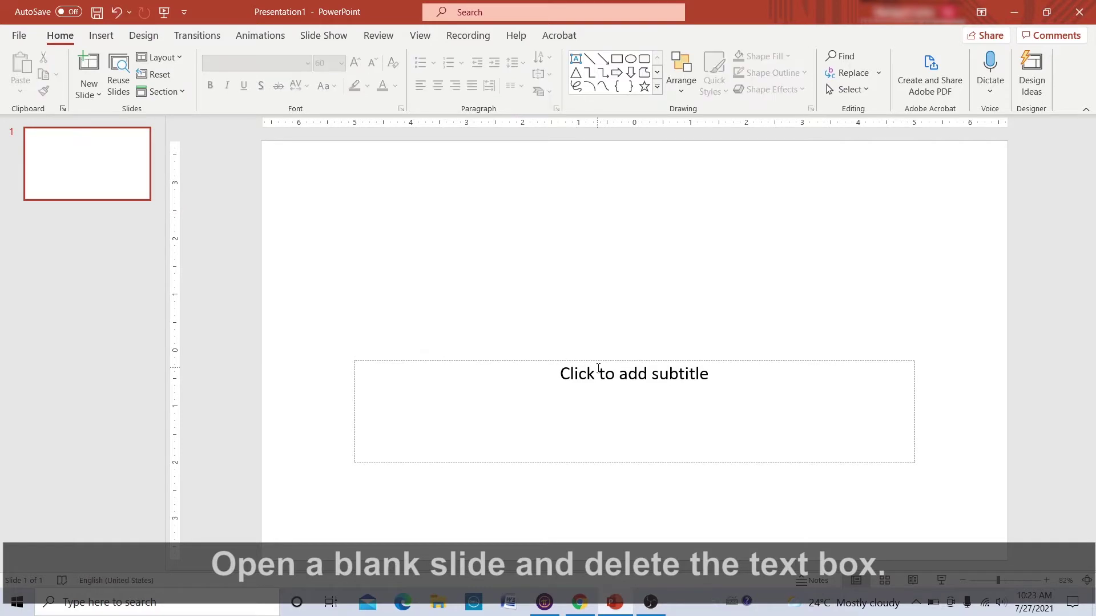
left_click(608, 361)
key("Delete")
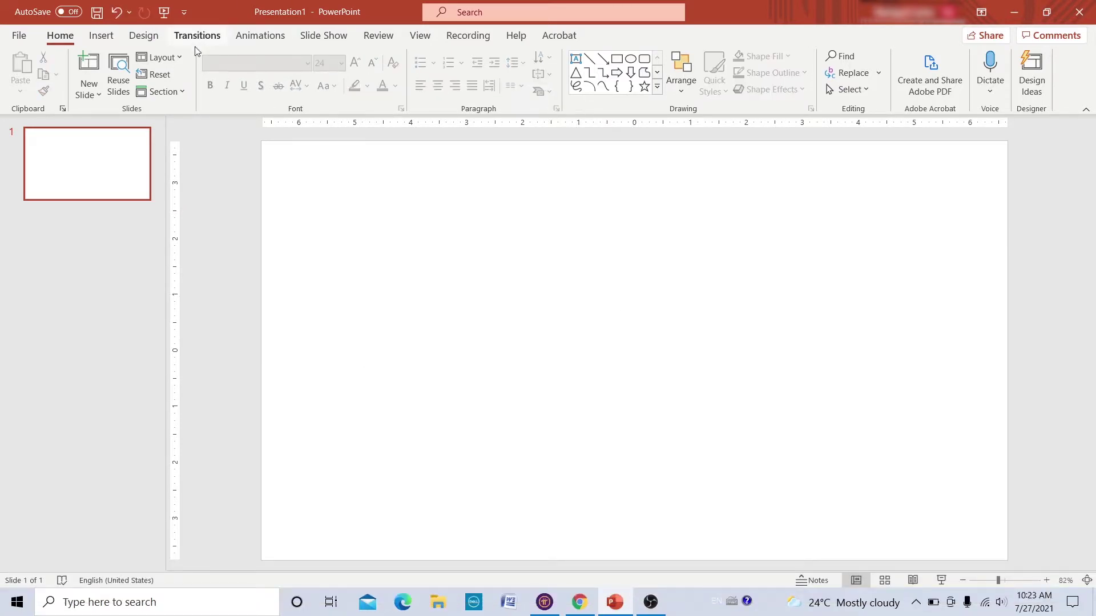
left_click(106, 44)
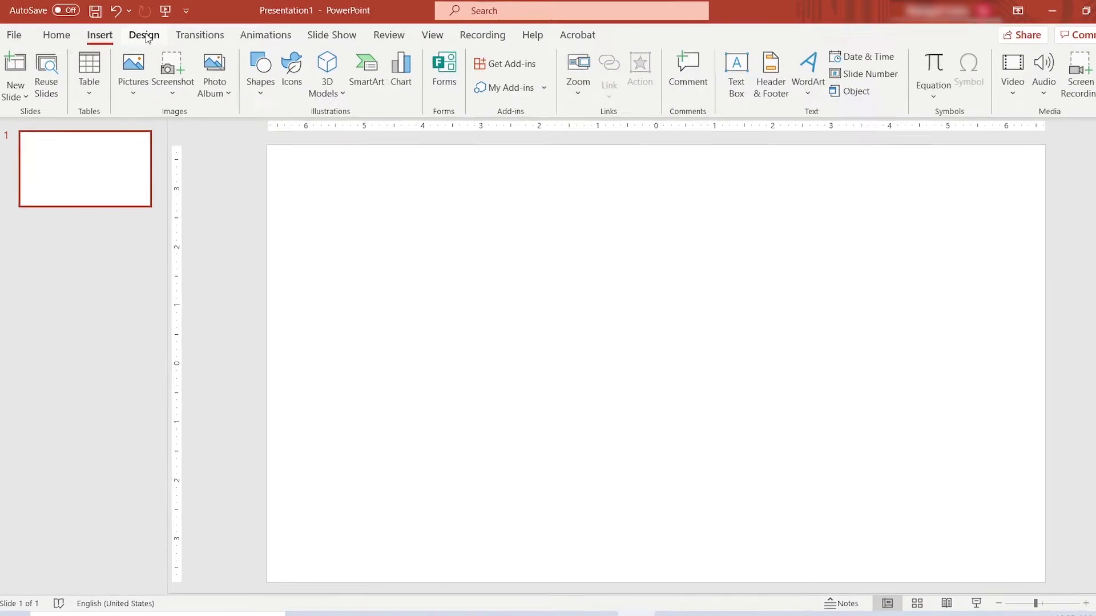
left_click(147, 37)
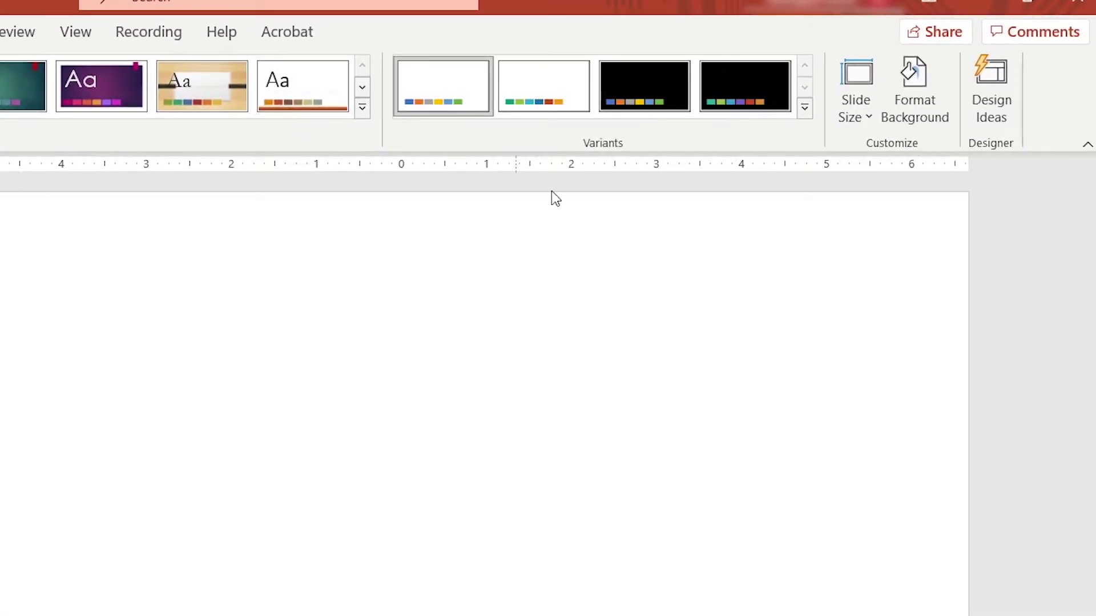
Step: Give the slide background a gradient fill and remove the 74% and 83% middle stops
left_click(914, 117)
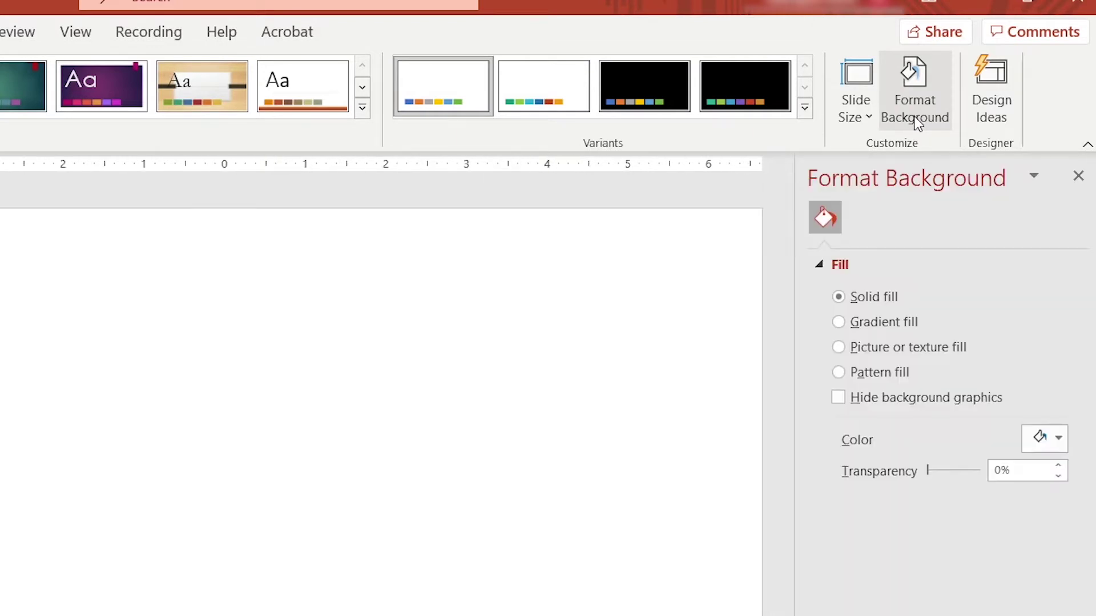
left_click(876, 326)
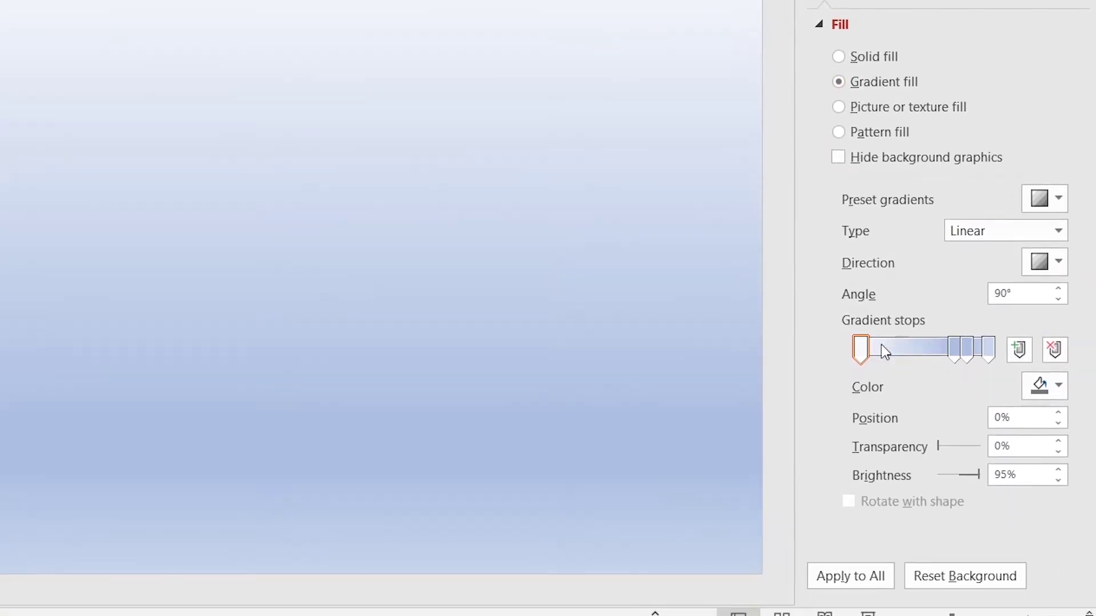
left_click(953, 359)
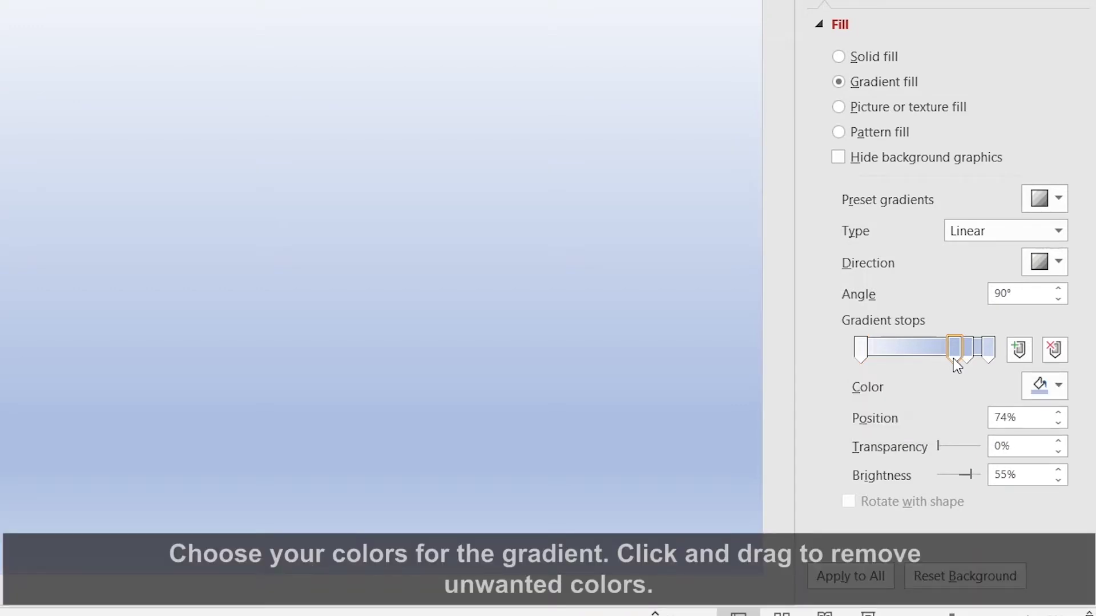
left_click_drag(955, 360, 954, 396)
left_click(970, 359)
left_click_drag(969, 360, 964, 399)
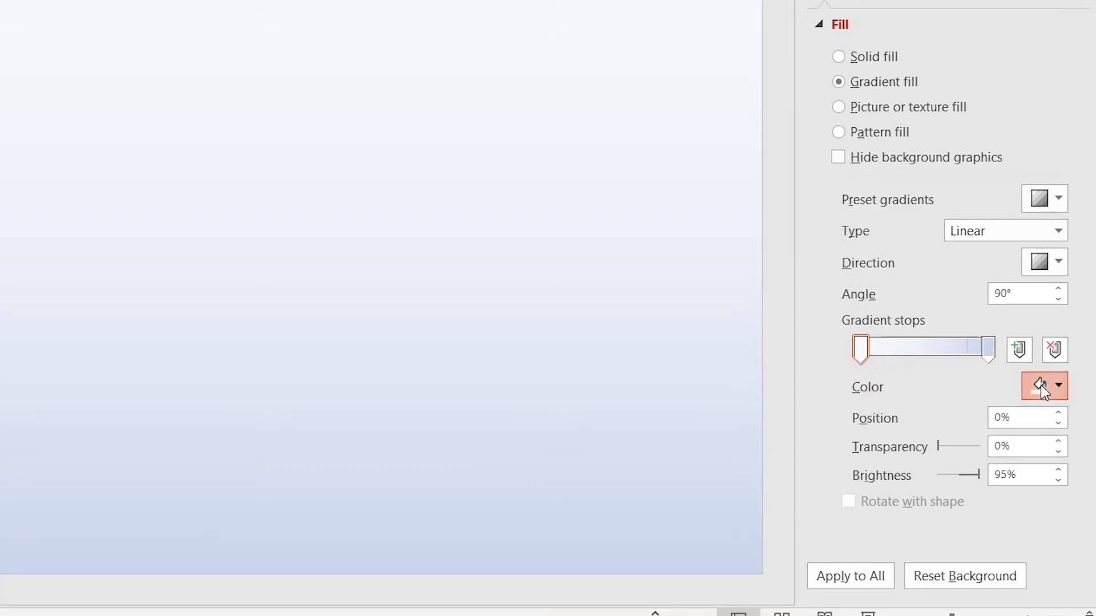
Step: Colour the right gradient stop a lighter blue and the left stop a custom darker navy
left_click(1039, 384)
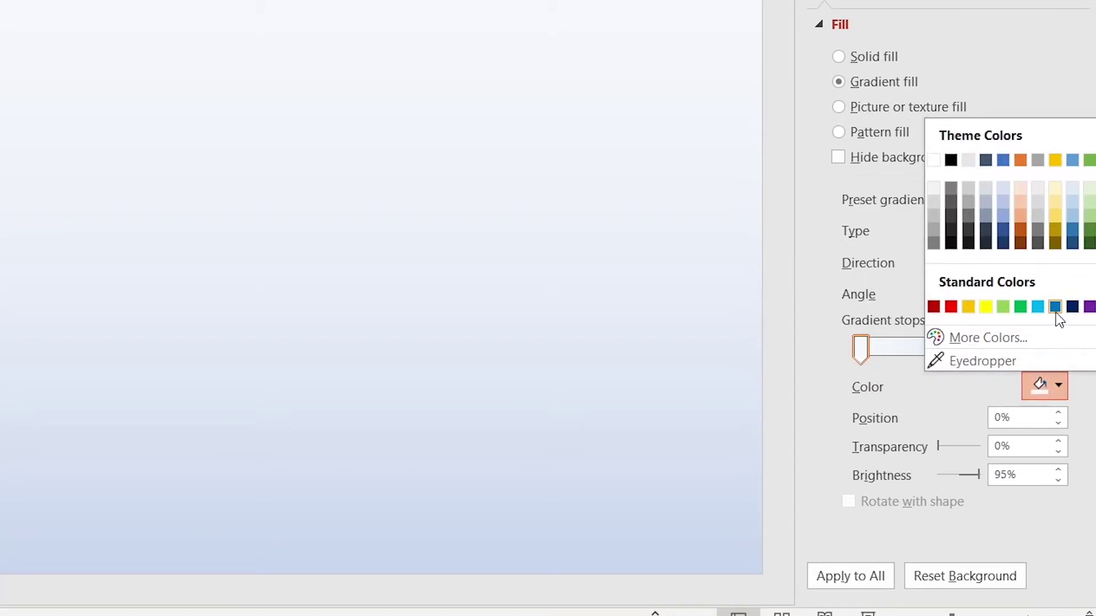
left_click(1003, 243)
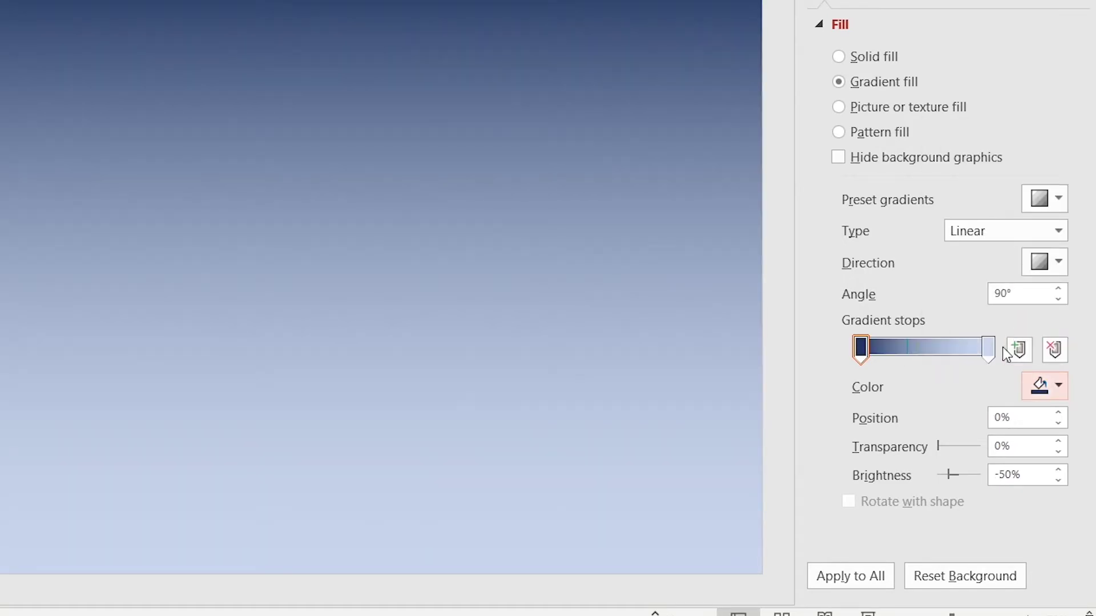
left_click(992, 355)
left_click(1040, 389)
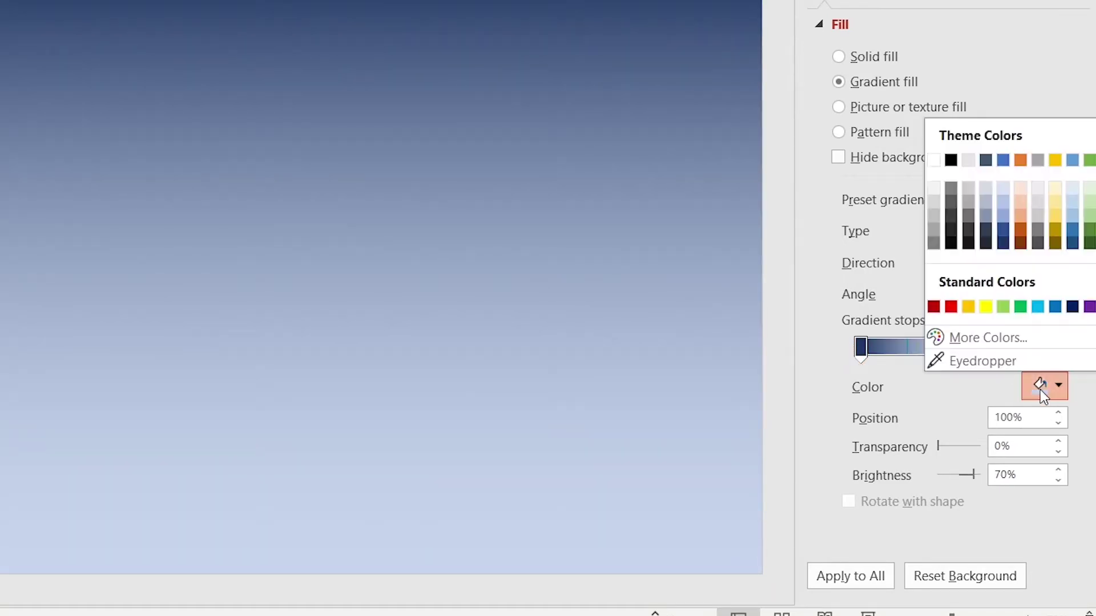
left_click(1005, 215)
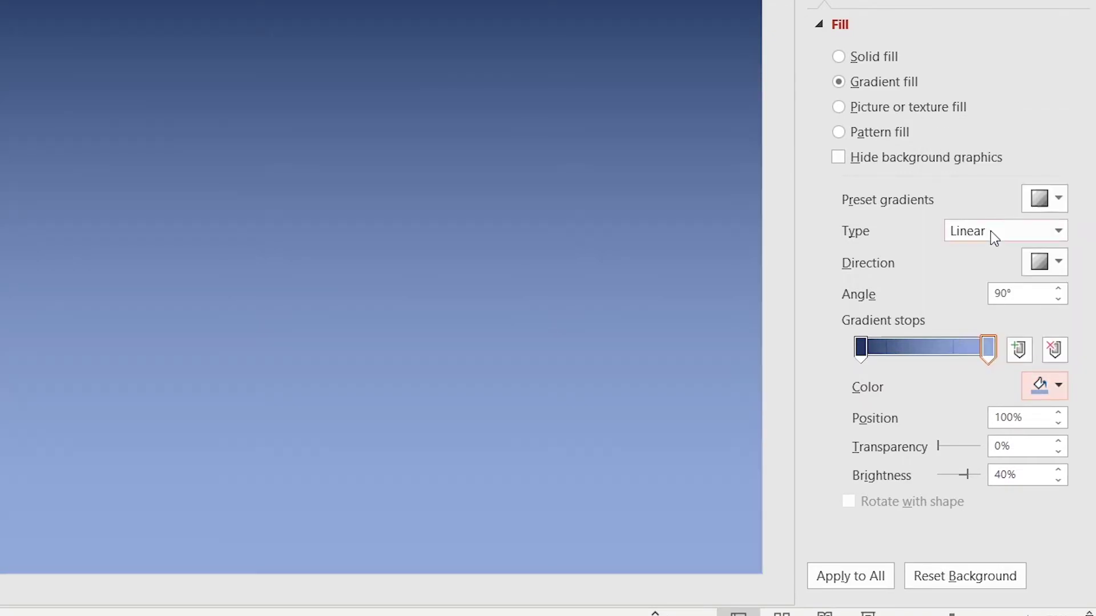
left_click(861, 355)
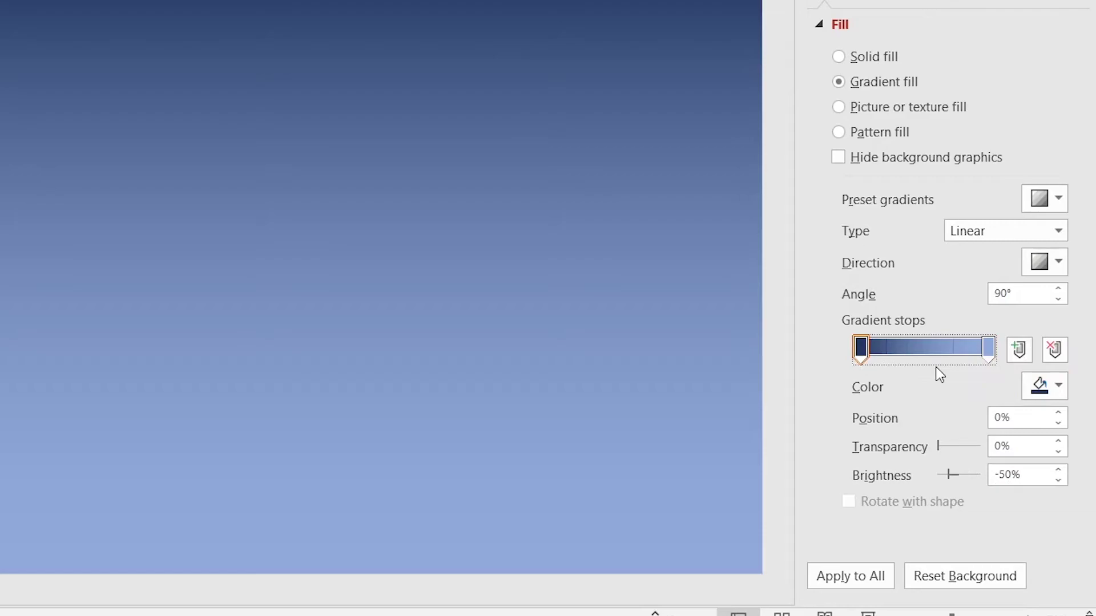
left_click(1033, 388)
left_click(990, 336)
left_click_drag(572, 268, 572, 280)
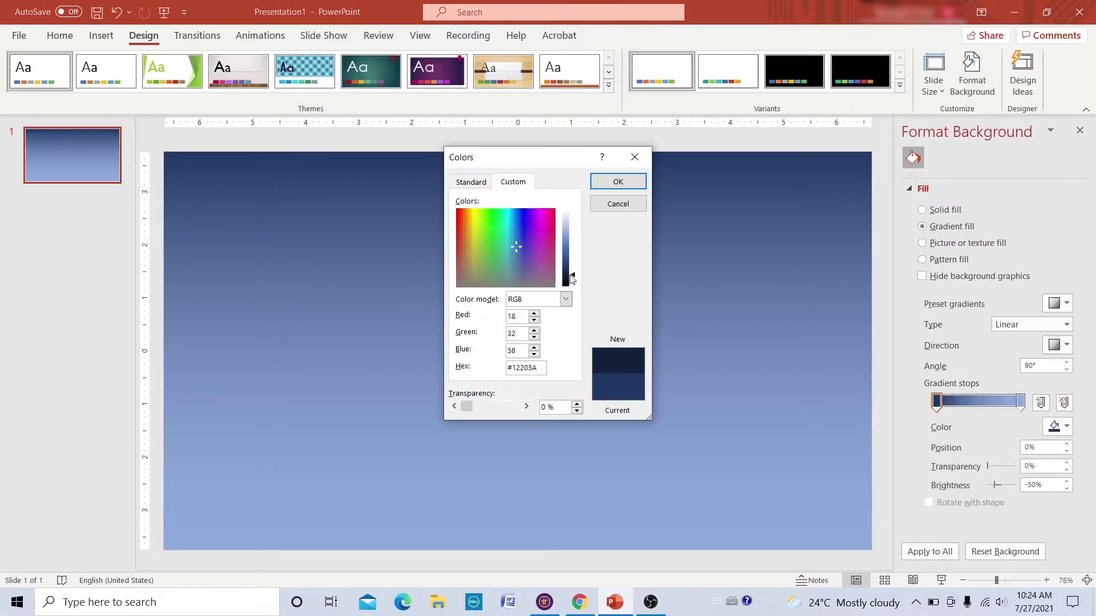
left_click(617, 181)
Step: Set the right stop to Blue Accent 1 Darker 25% and apply the gradient to all slides
left_click(1020, 401)
left_click(1065, 427)
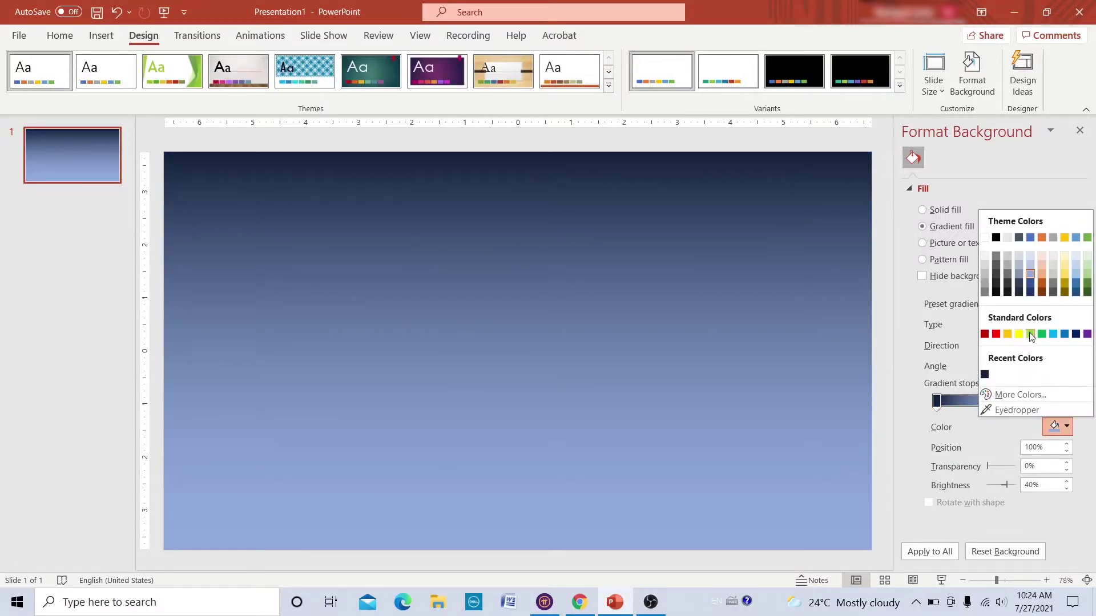
left_click(1030, 283)
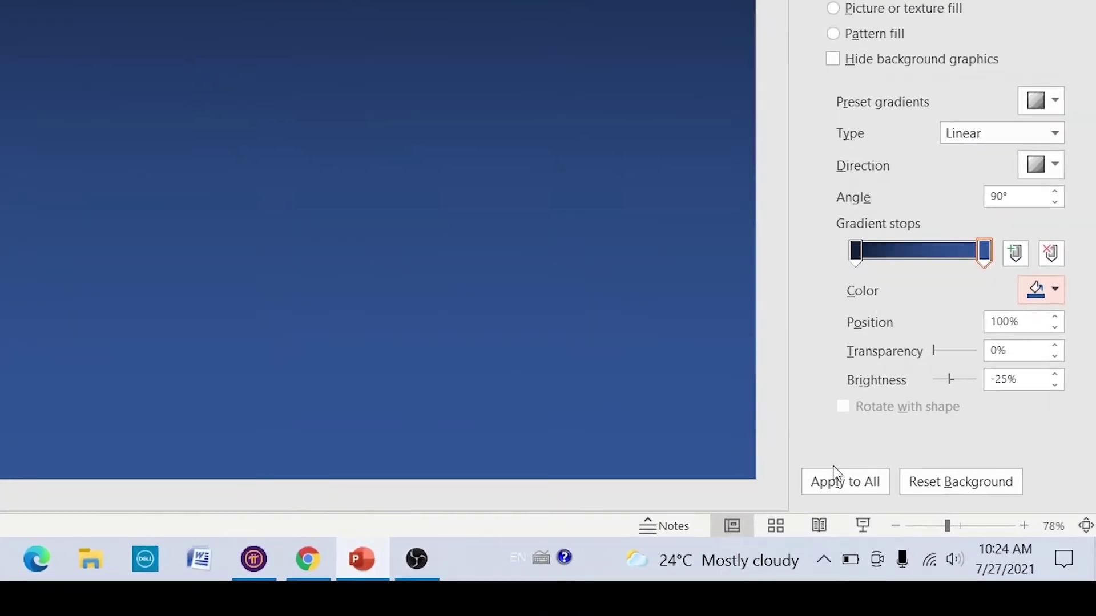
left_click(828, 472)
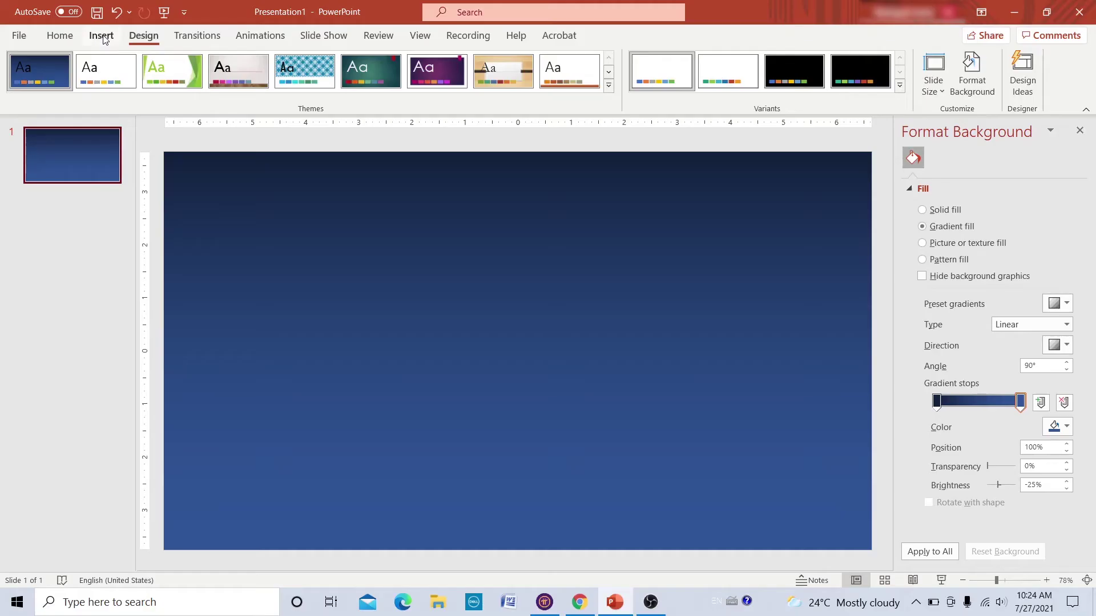
left_click(103, 38)
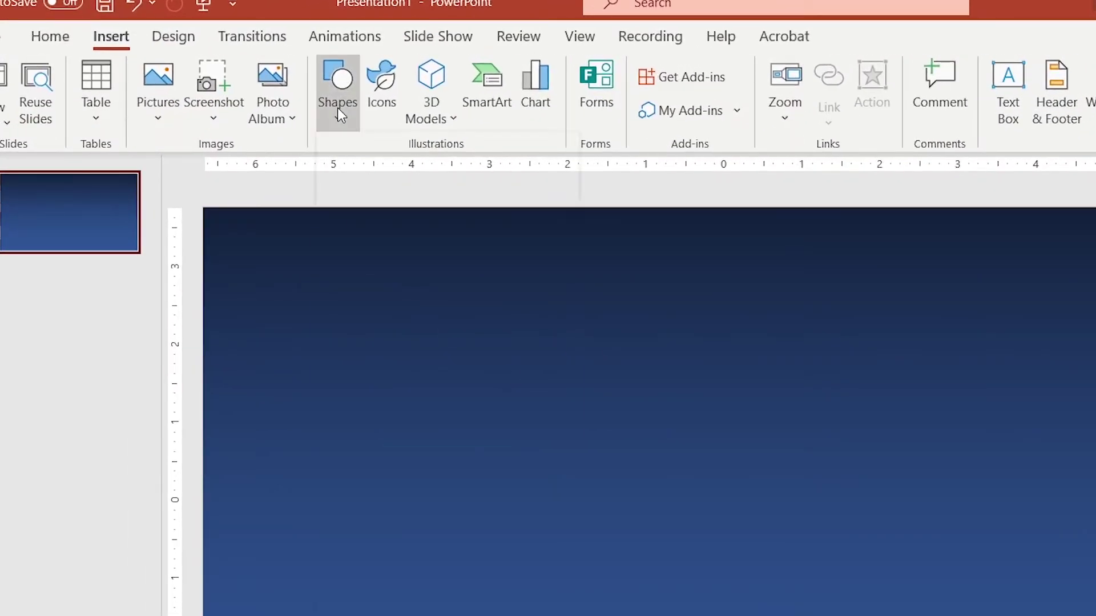
Step: Draw a large circle on the slide's left side and remove its outline
left_click(337, 107)
left_click(399, 176)
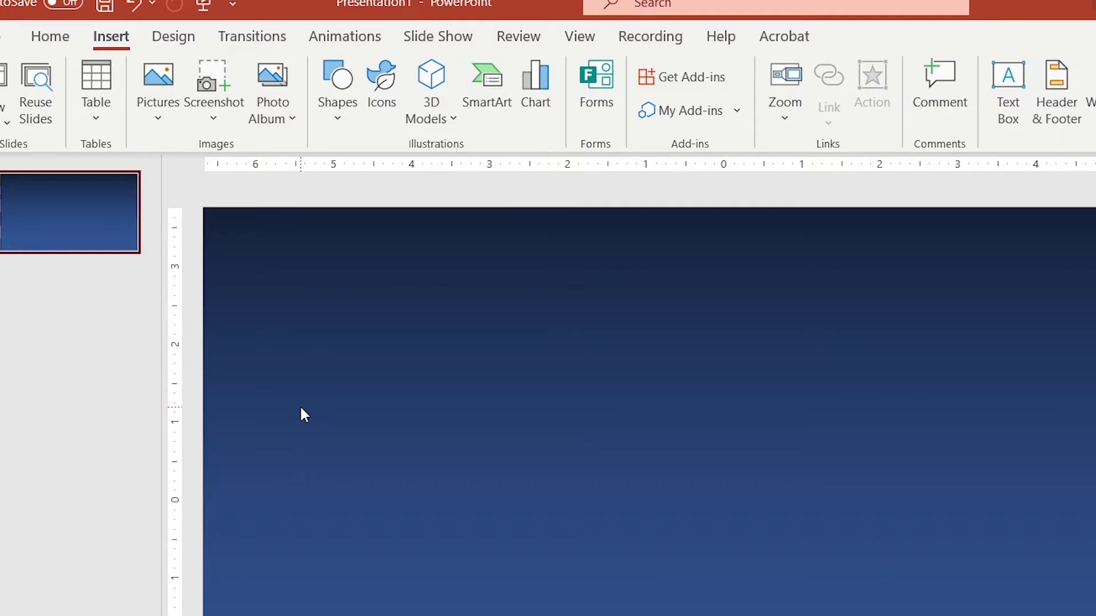
left_click_drag(372, 423, 506, 556)
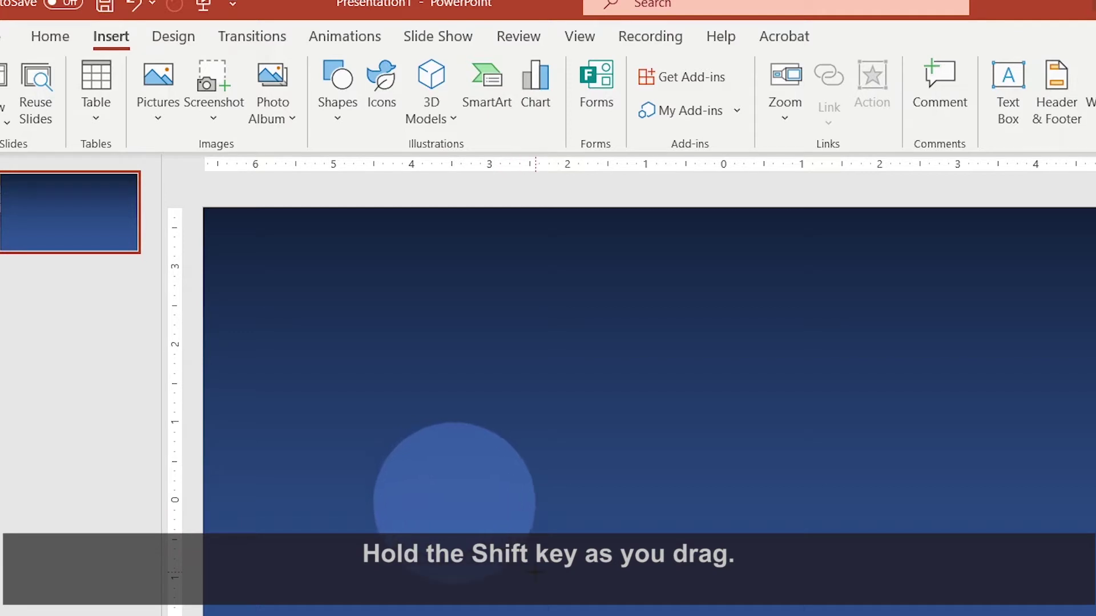
left_click_drag(507, 550, 536, 585)
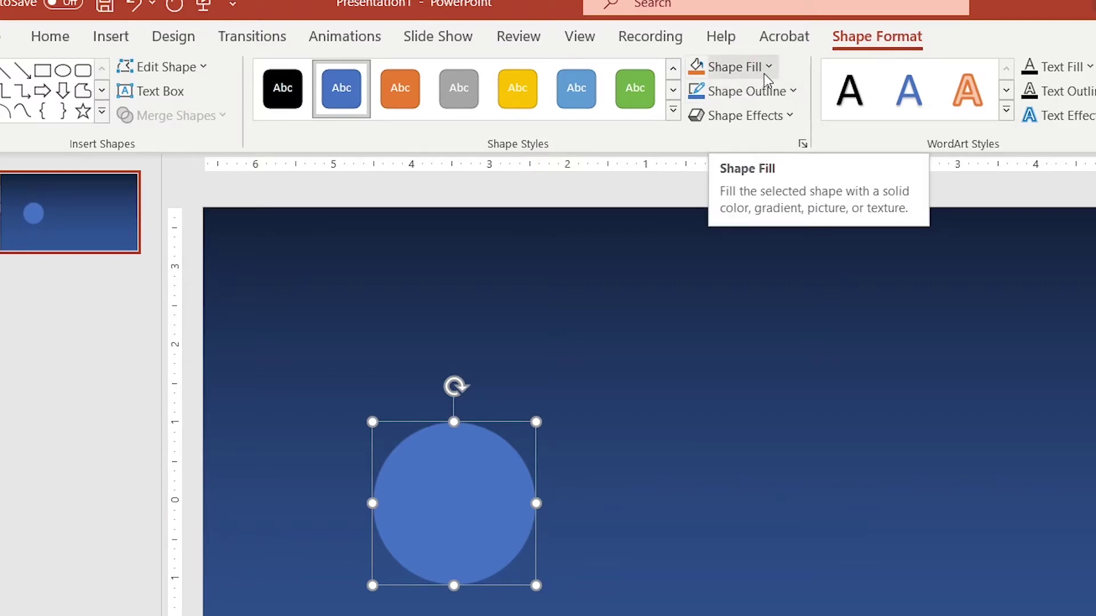
left_click(792, 91)
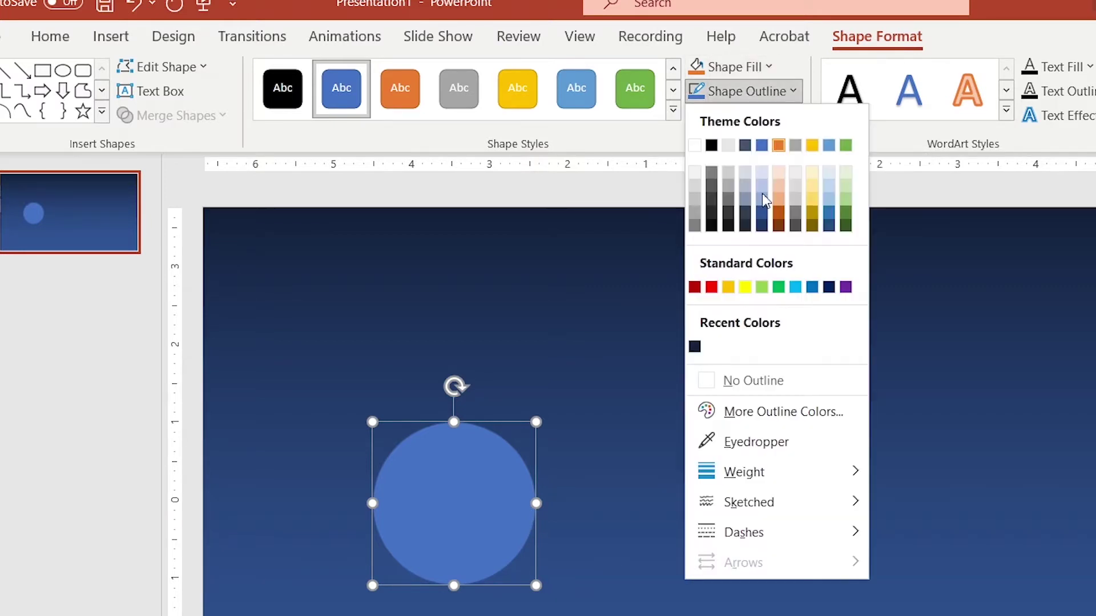
left_click(752, 378)
left_click(771, 68)
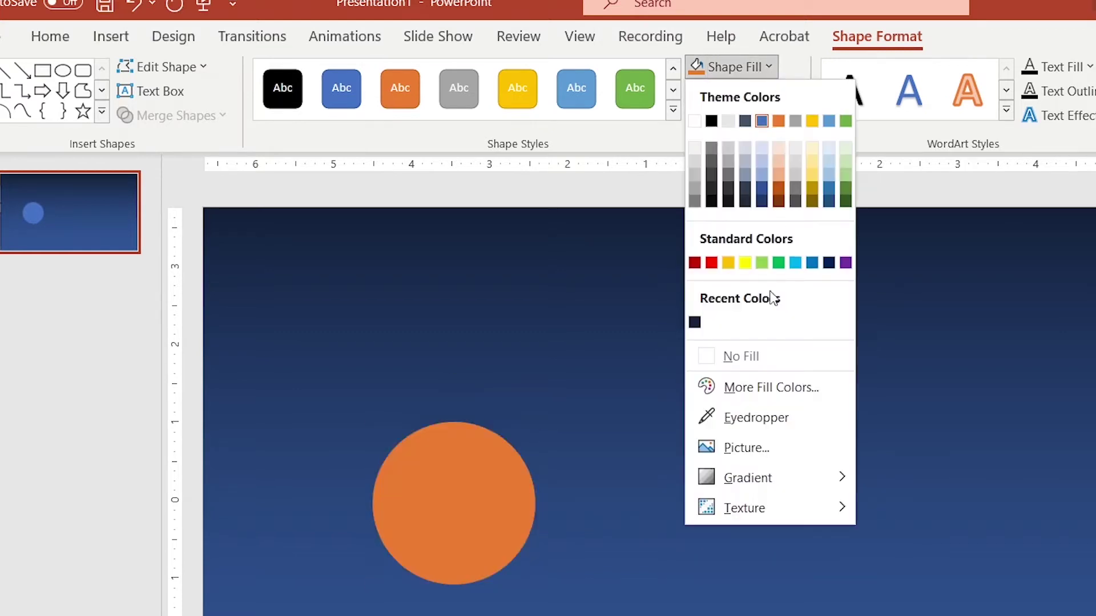
mouse_move(689, 283)
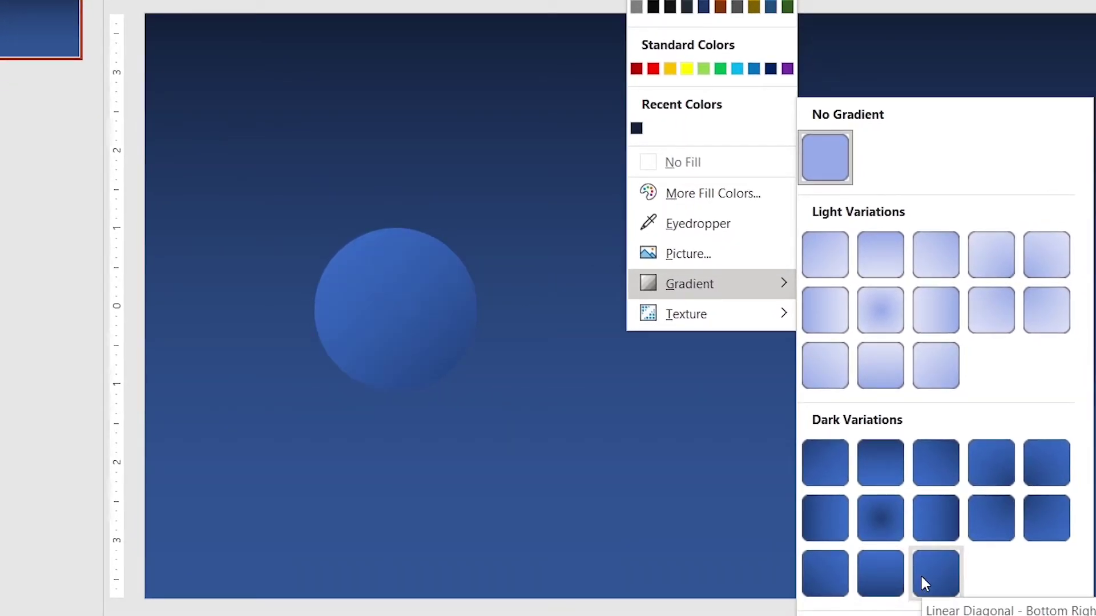
Step: Apply a dark diagonal gradient to the circle, recolouring the last stop green and first stop near-black
left_click(922, 576)
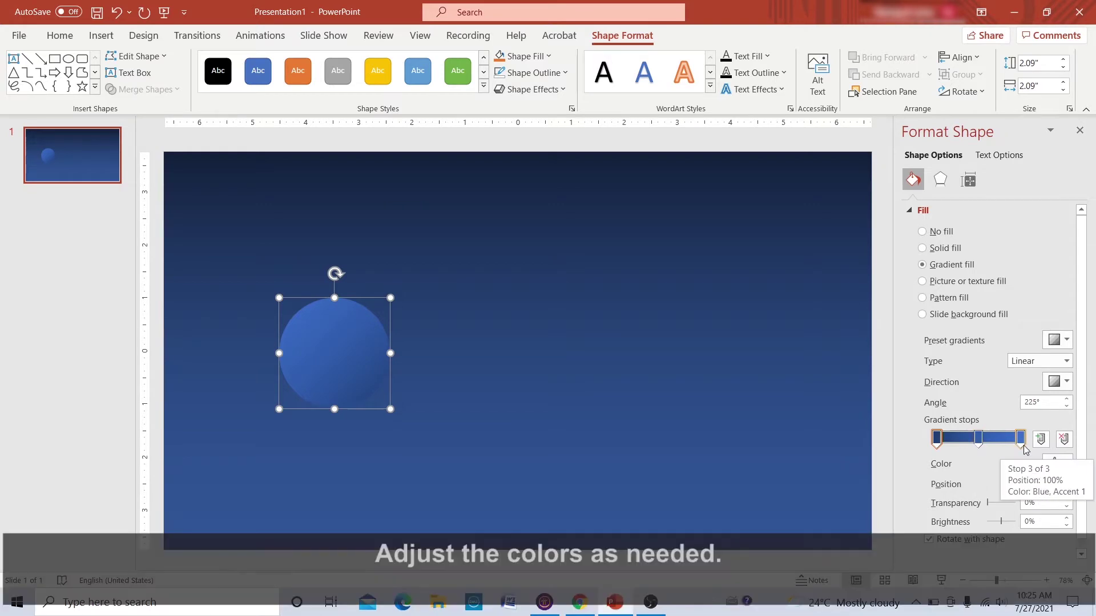
left_click(1020, 438)
left_click(1059, 463)
left_click(1089, 302)
left_click(979, 439)
left_click(1059, 463)
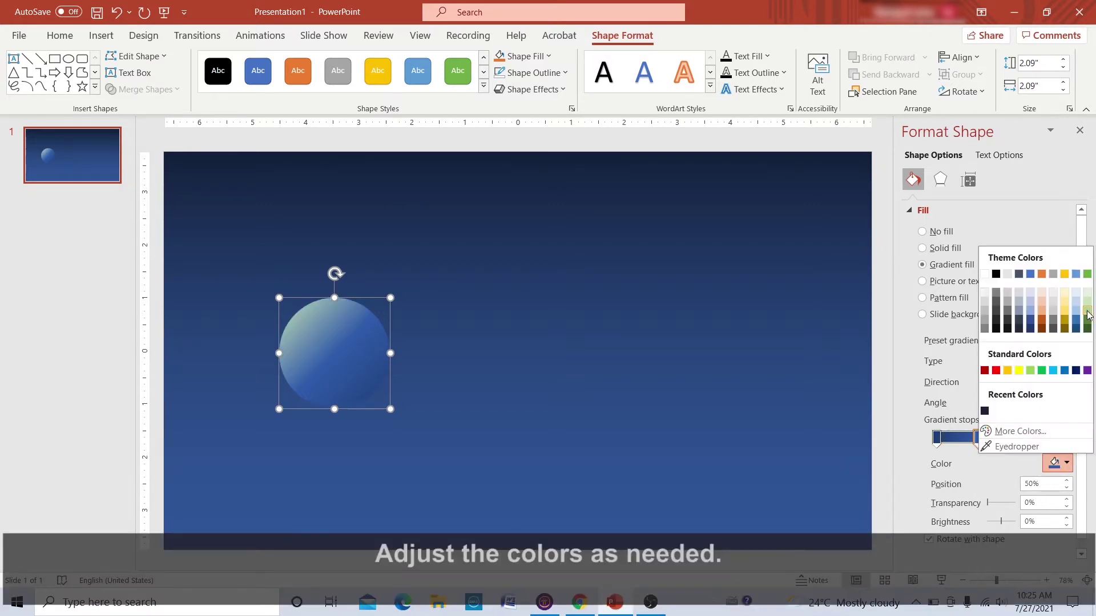
left_click(1088, 309)
left_click(937, 438)
left_click(1058, 463)
left_click(1088, 329)
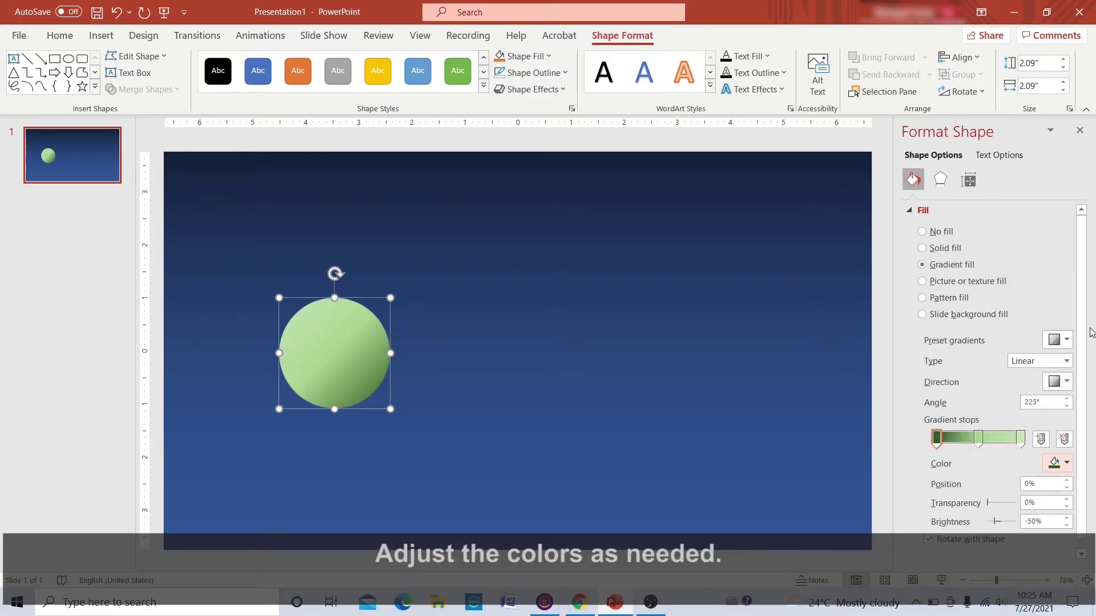
left_click(1053, 464)
left_click(995, 337)
Step: Make the middle stop dark green, shift it left, and set the last stop light green
left_click(979, 438)
left_click(1053, 464)
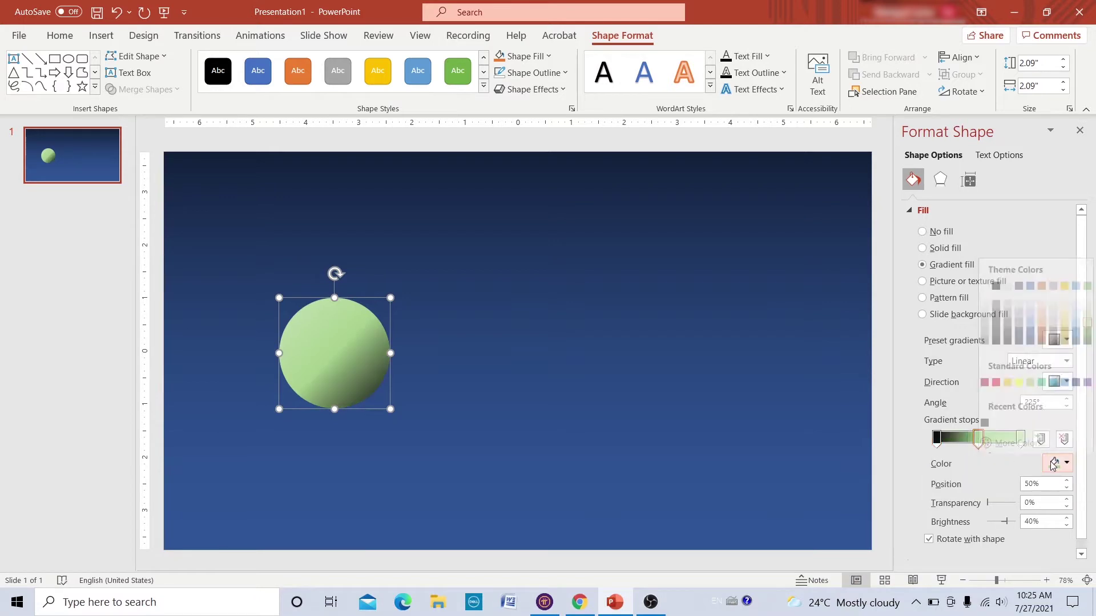
left_click(1087, 329)
left_click_drag(979, 438, 964, 439)
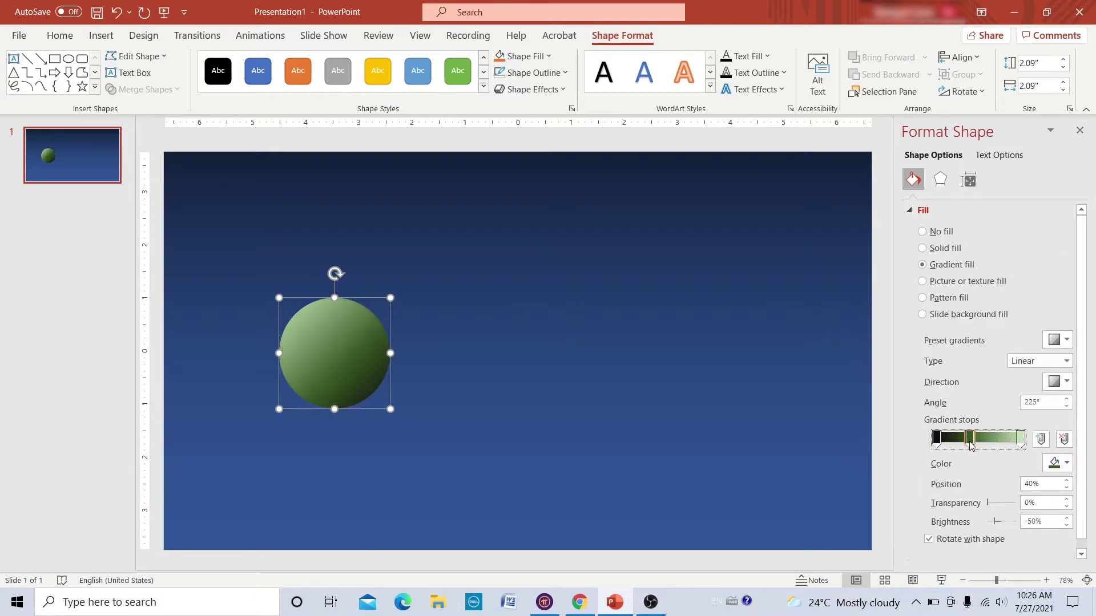
left_click(1019, 438)
left_click(1058, 464)
left_click(1087, 308)
left_click(1058, 464)
left_click(1087, 269)
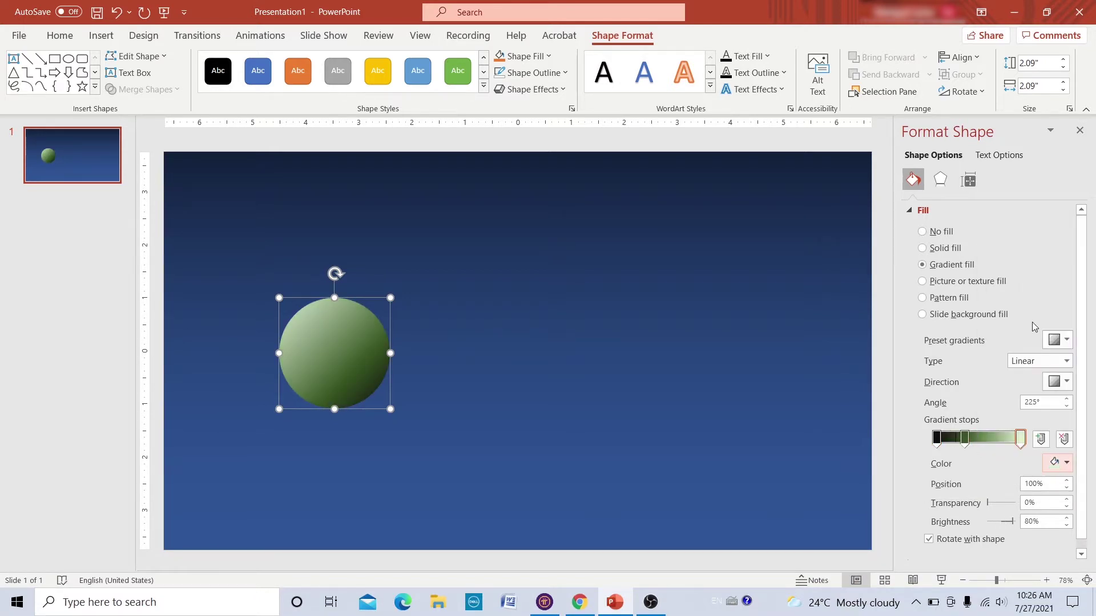
left_click(129, 337)
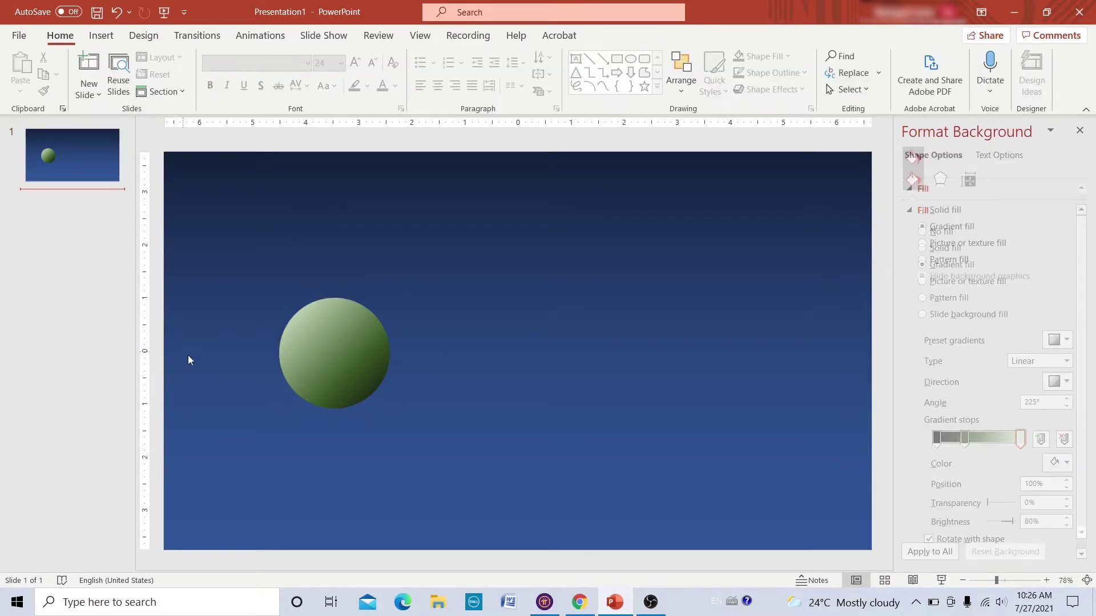
left_click(334, 363)
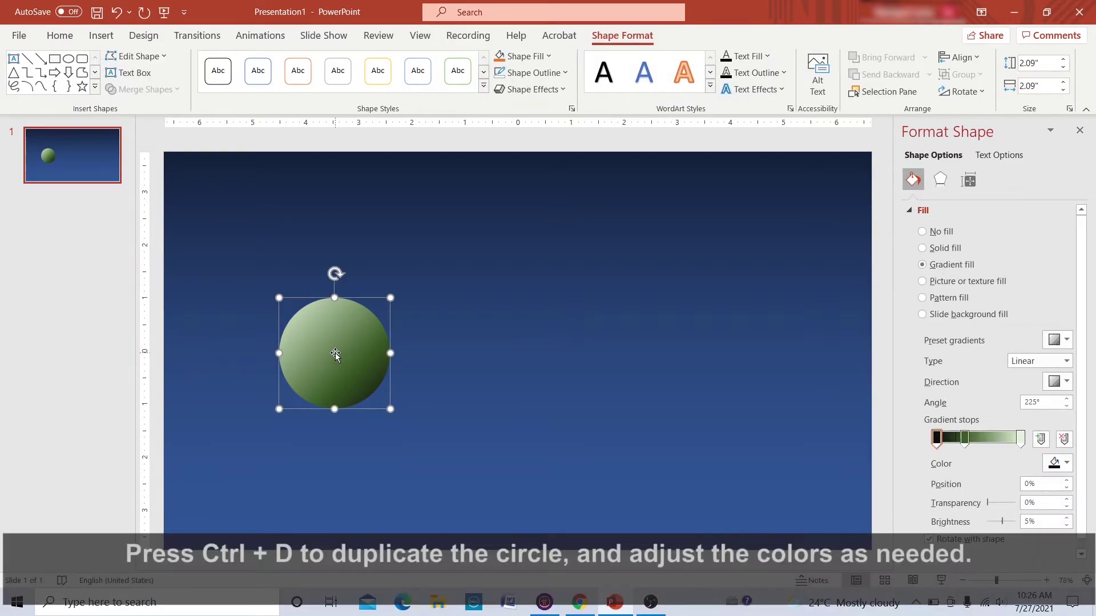
Step: Duplicate the green sphere with Ctrl+D and place the copy to its right
key("ctrl+d")
mouse_move(337, 355)
left_mouse_down()
mouse_move(453, 339)
mouse_move(495, 354)
mouse_move(502, 341)
left_mouse_up()
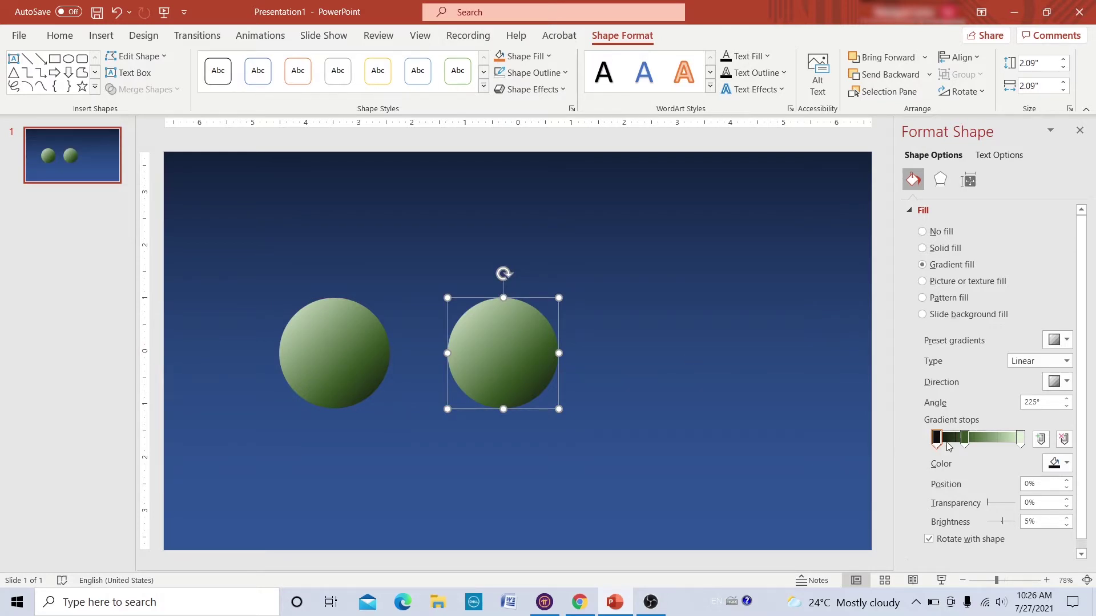
Step: Recolour the copy orange: light orange last stop, dark orange middle stop moved to 46%
left_click(1021, 441)
left_click(1057, 463)
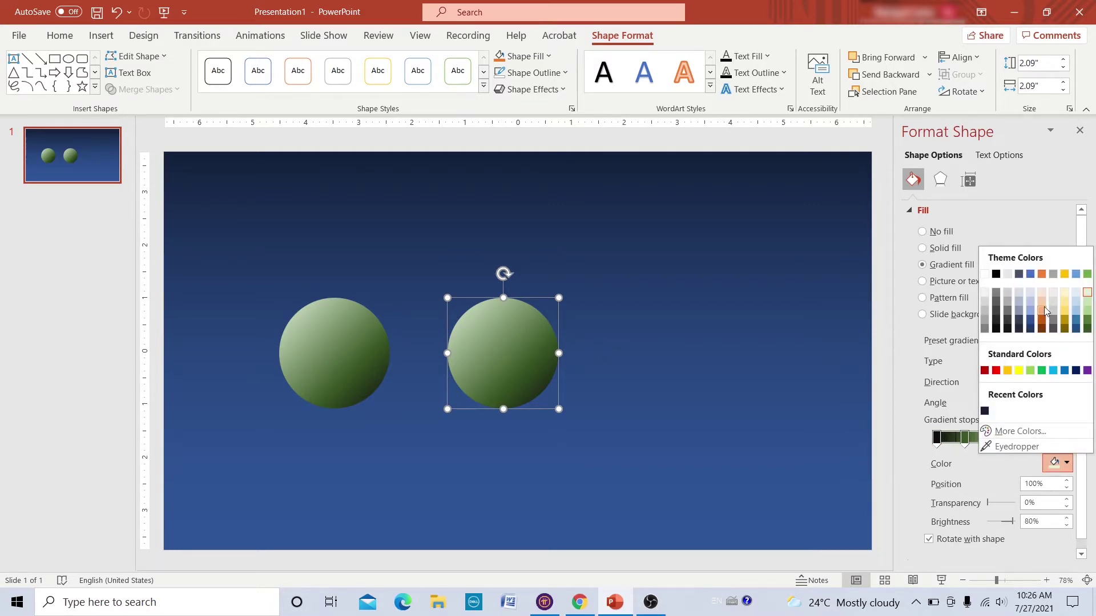
left_click(1043, 289)
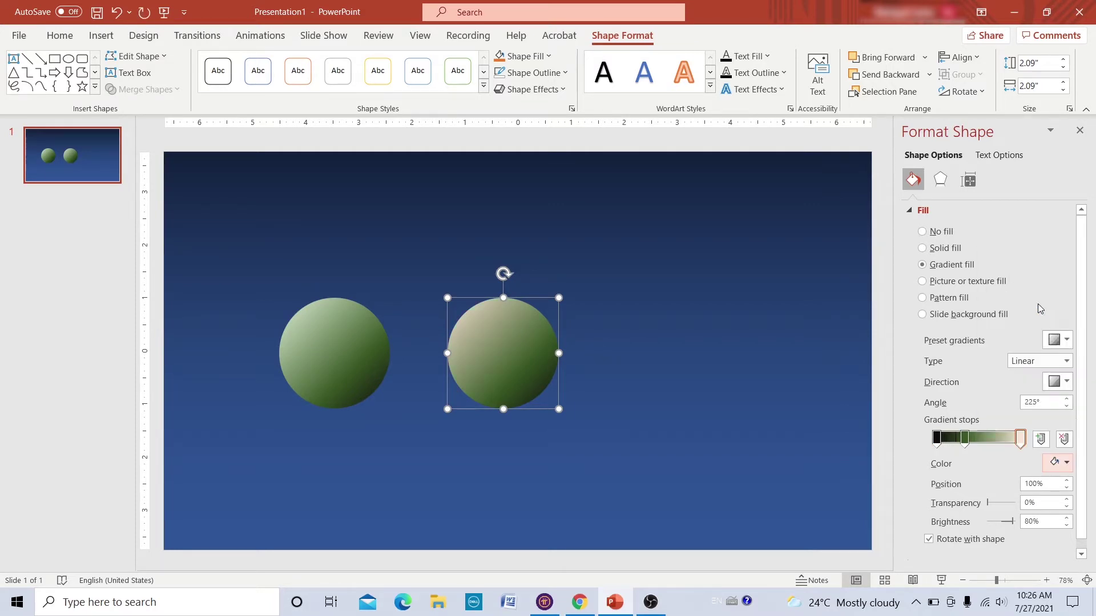
left_click(964, 438)
left_click(1057, 463)
left_click(1043, 325)
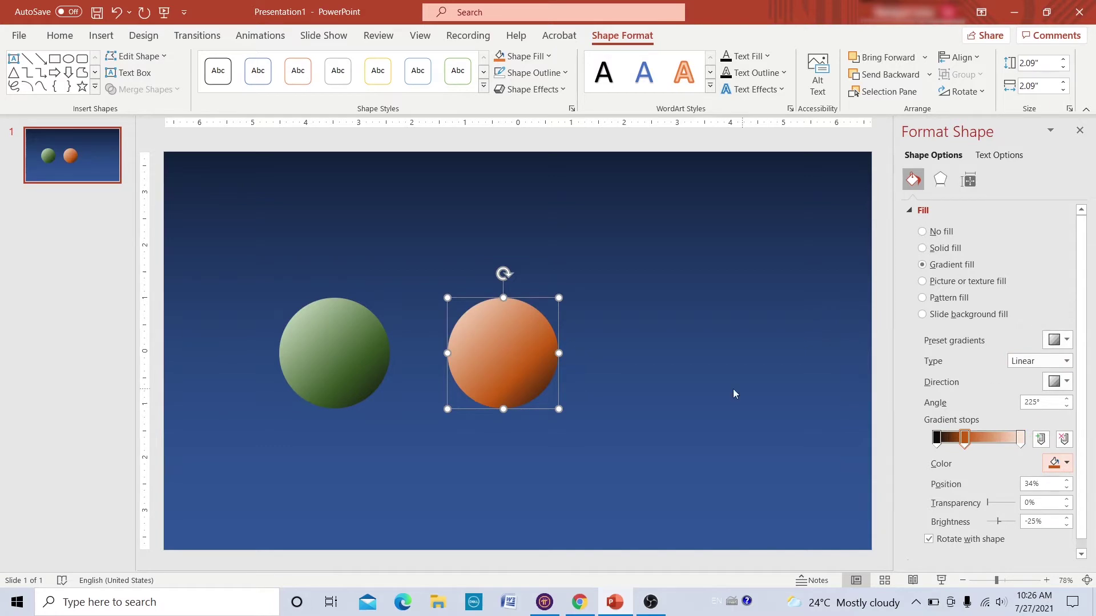
left_click_drag(965, 438, 975, 438)
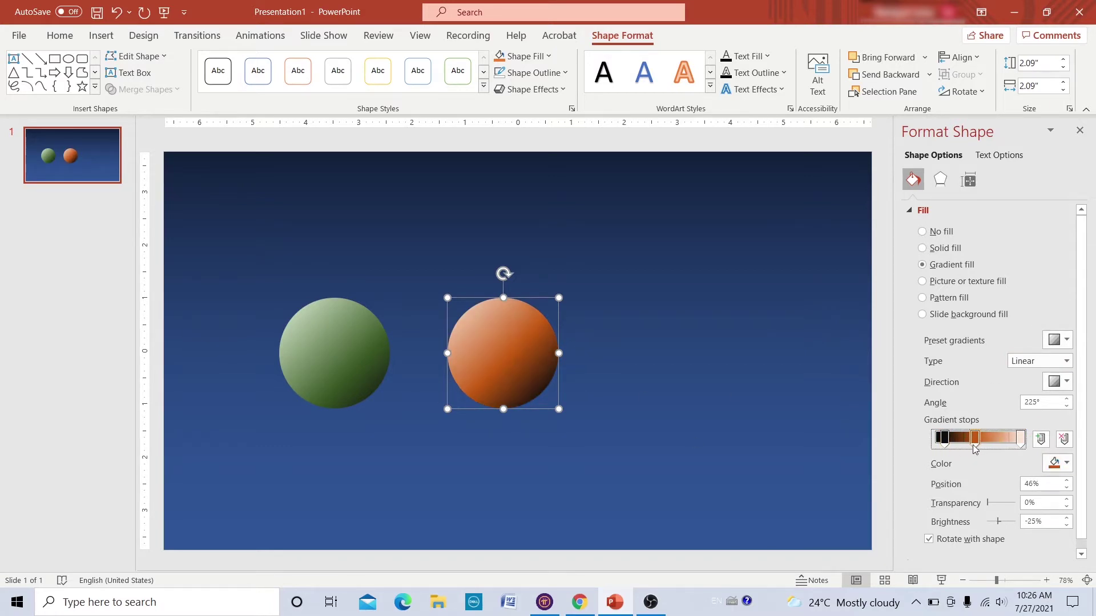
Step: Slide a green sphere stop right for darker shading and place an orange copy further right
left_click(347, 370)
left_click_drag(943, 438, 976, 438)
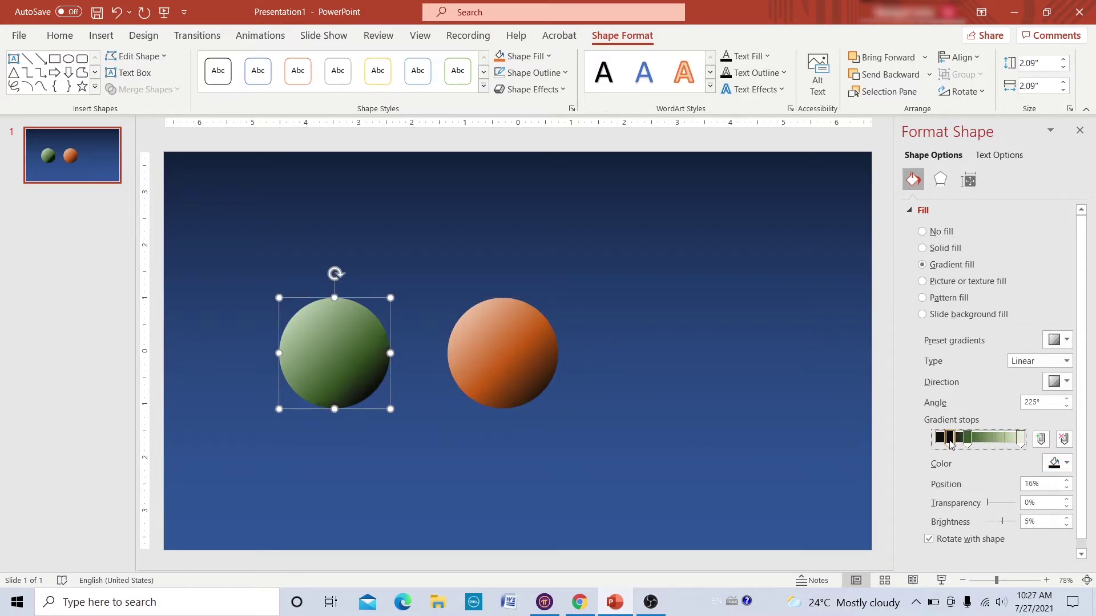
left_click(502, 365)
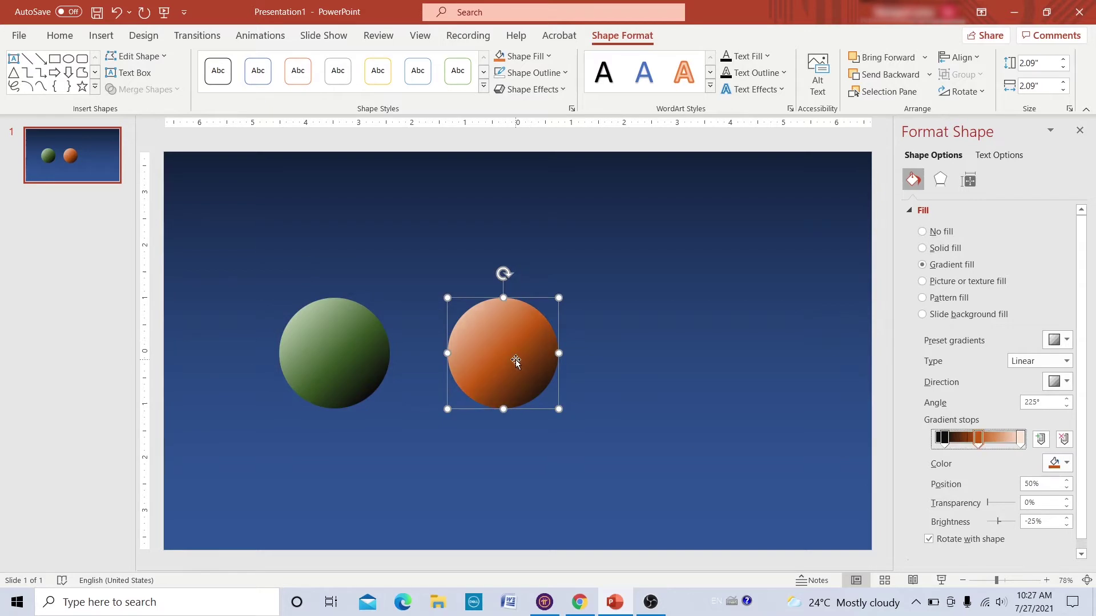
left_click_drag(515, 346, 693, 343)
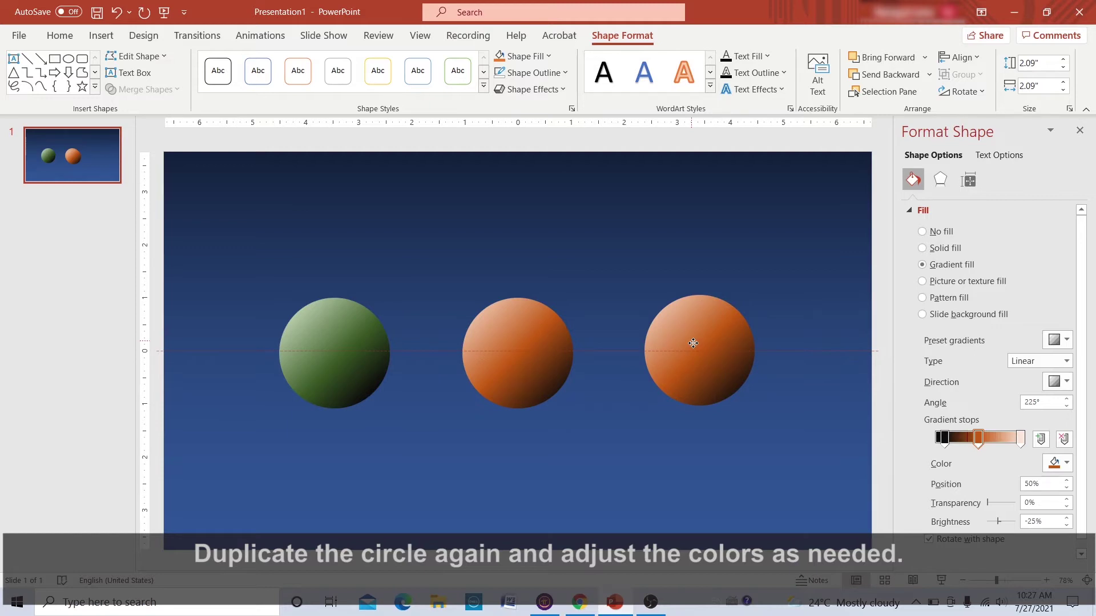
Step: Level the third sphere with the row, make its last stop yellow and middle stop custom orange-gold
left_click_drag(693, 343, 692, 343)
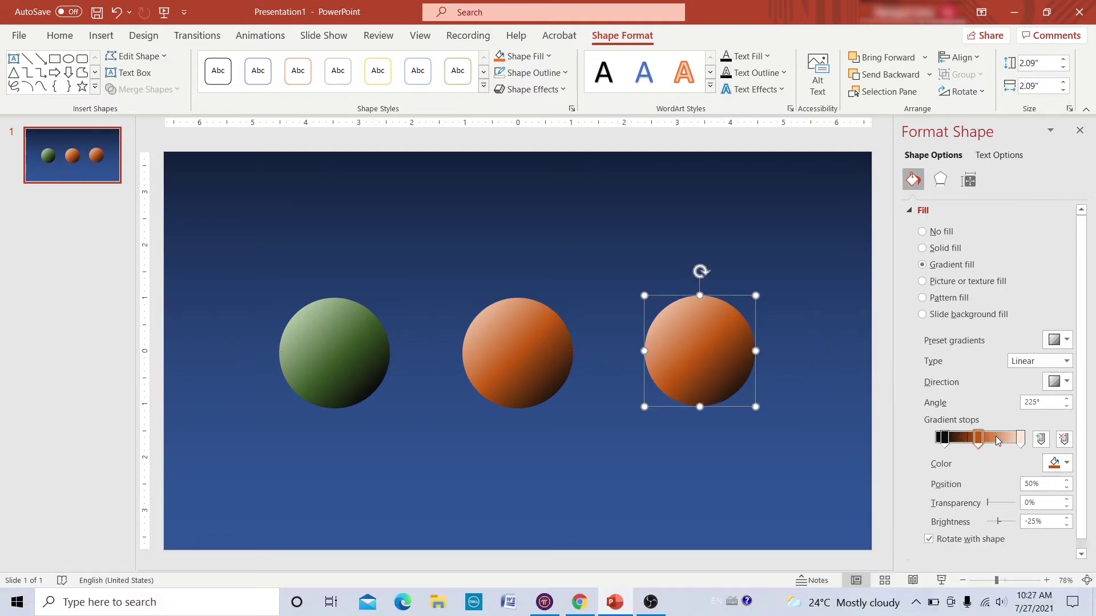
left_click(1020, 440)
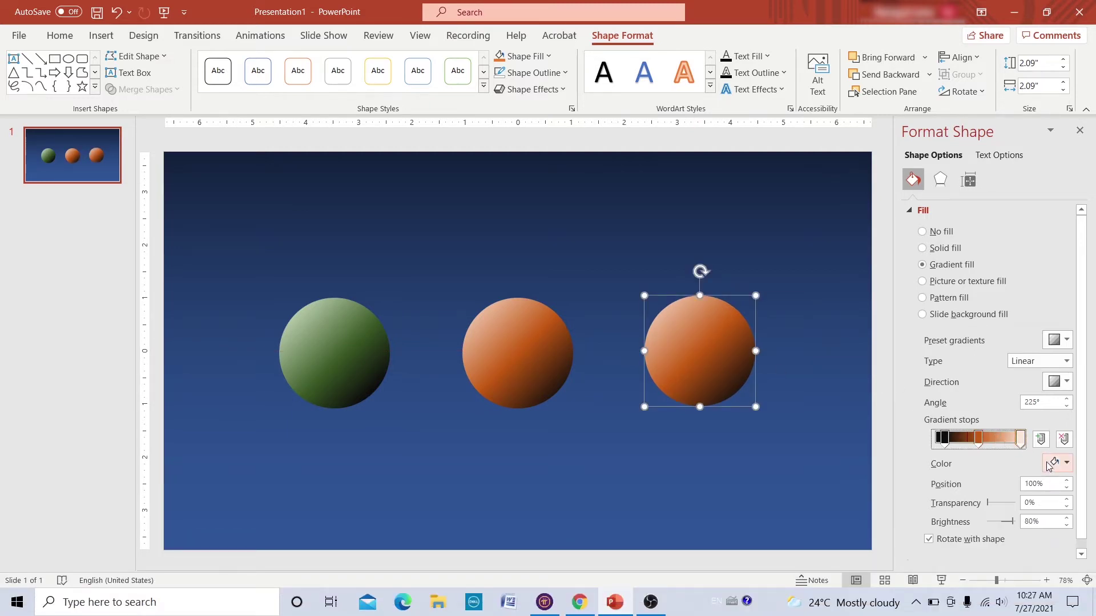
left_click(1062, 464)
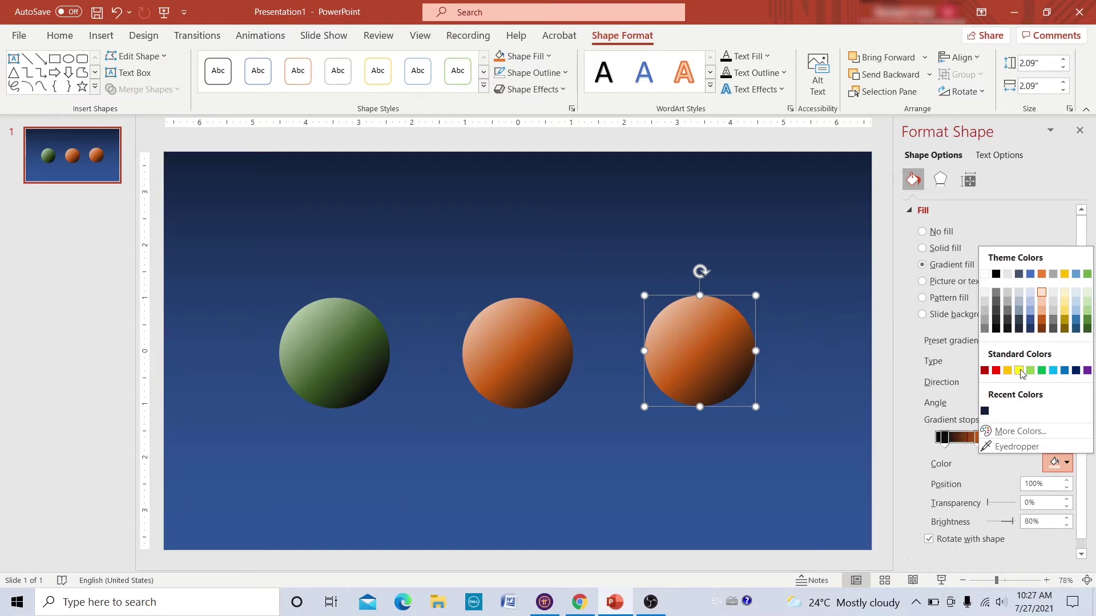
left_click(1019, 370)
left_click(978, 439)
left_click(1066, 464)
left_click(1020, 430)
left_click(465, 227)
left_click_drag(465, 228, 465, 220)
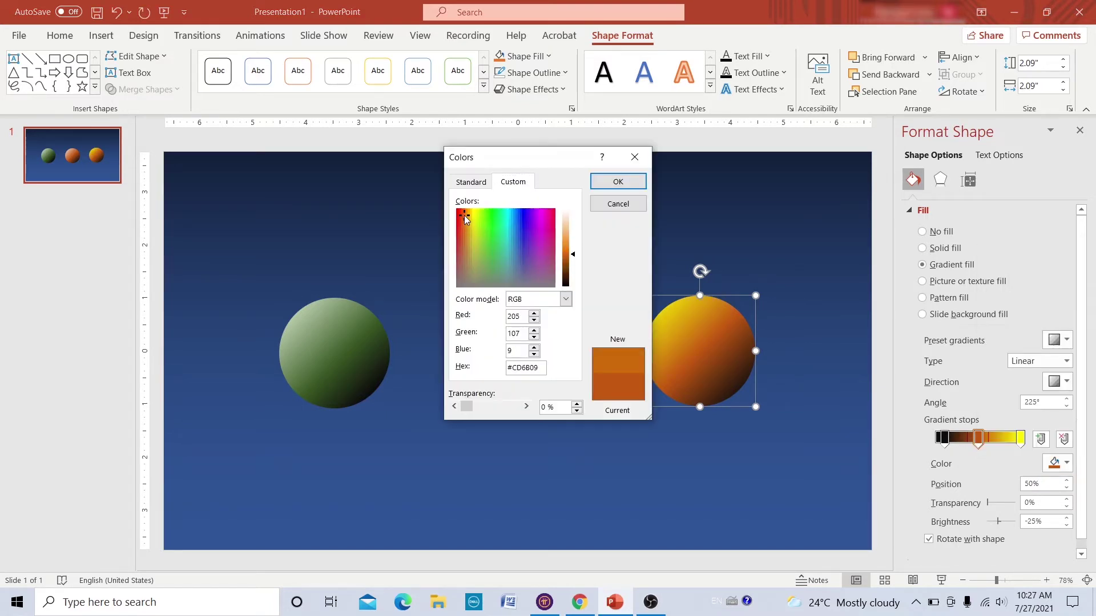
left_click(617, 181)
Step: Change the last stop to a paler custom yellow and move the middle stop to 56%
left_click(1020, 437)
left_click(1066, 463)
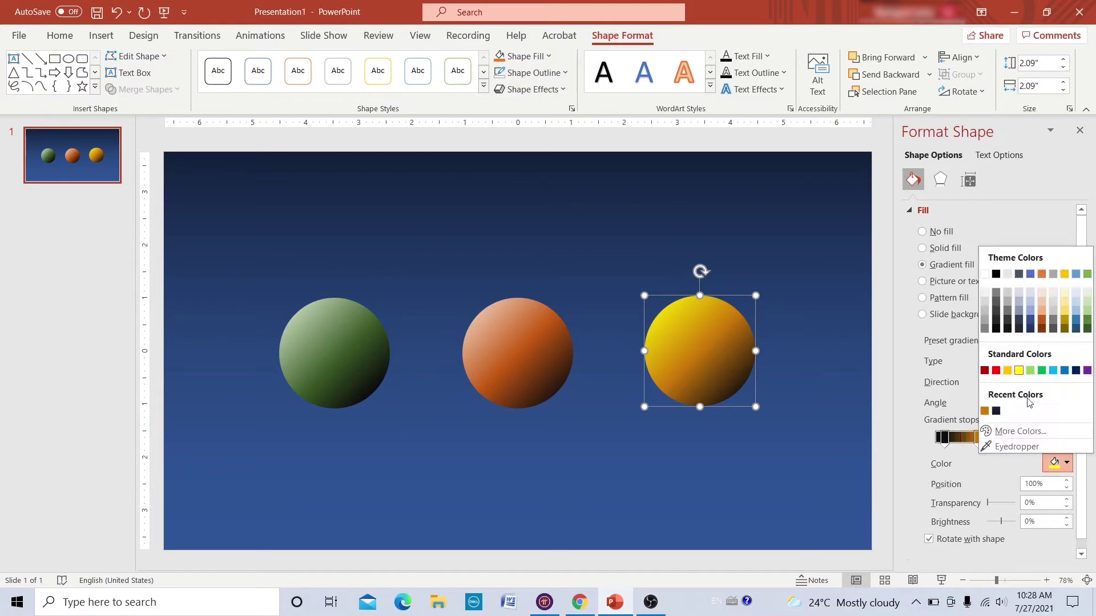
left_click(1005, 432)
left_click(511, 181)
left_click(573, 236)
left_click(618, 181)
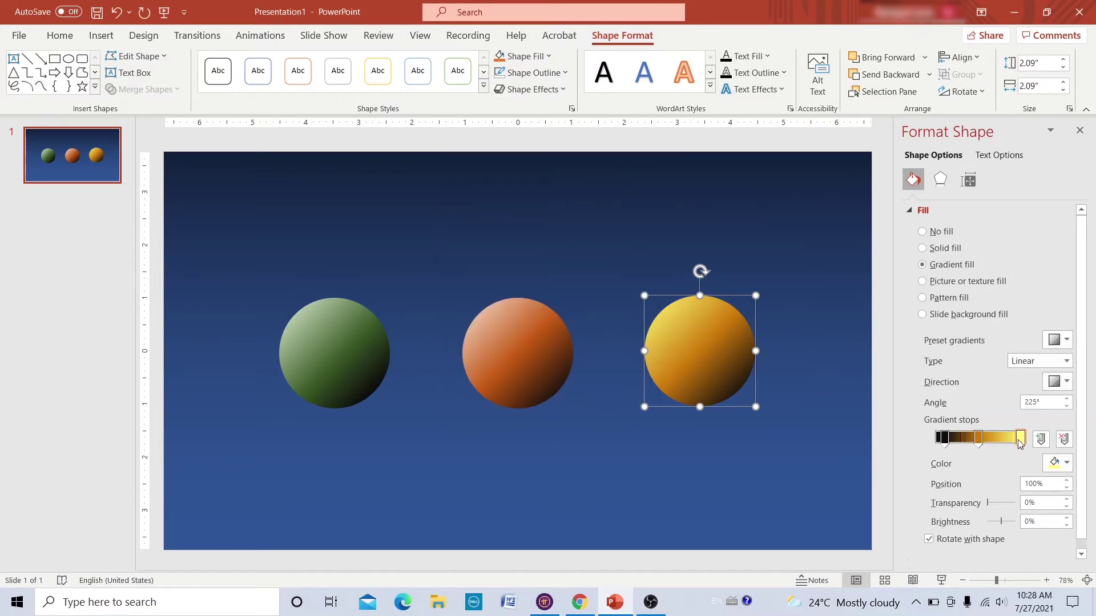
left_click(1066, 464)
left_click(1010, 431)
left_click(617, 181)
left_click(977, 439)
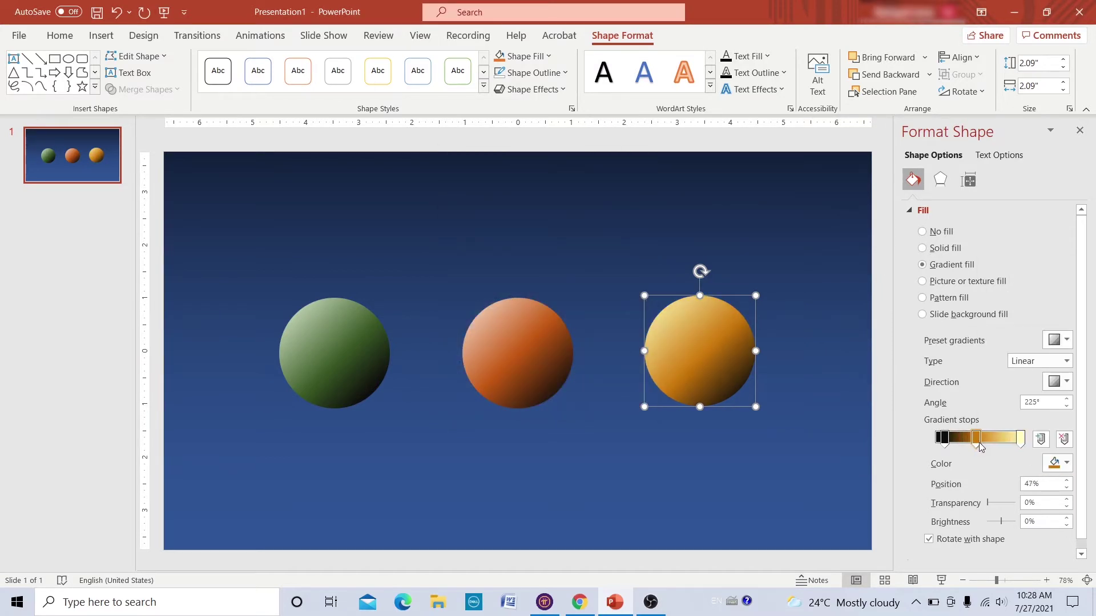
left_click_drag(980, 447, 983, 444)
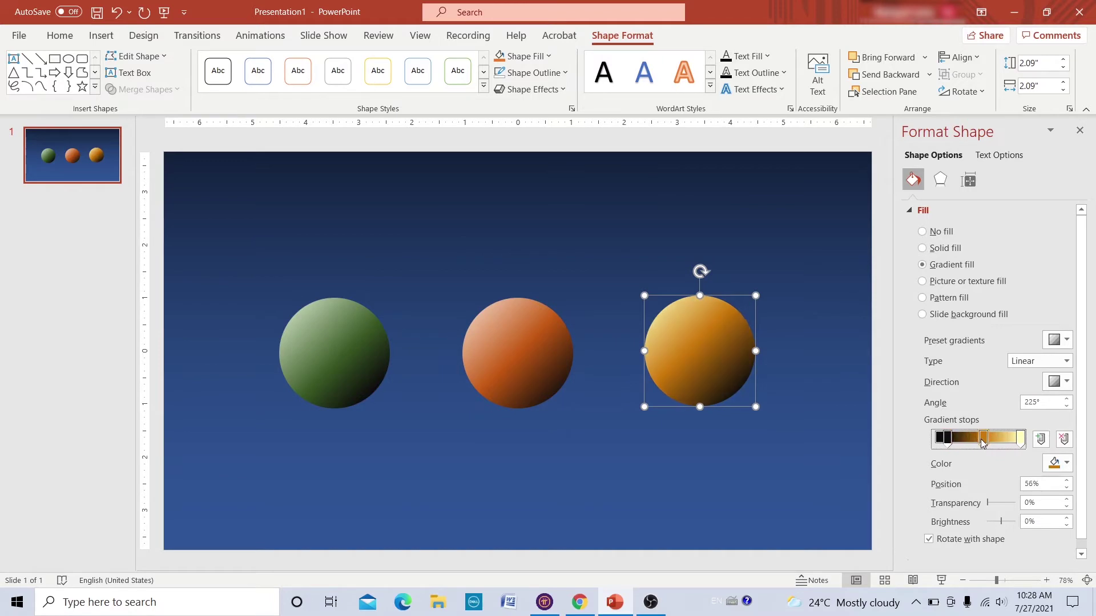
left_click(517, 351)
left_click(357, 355)
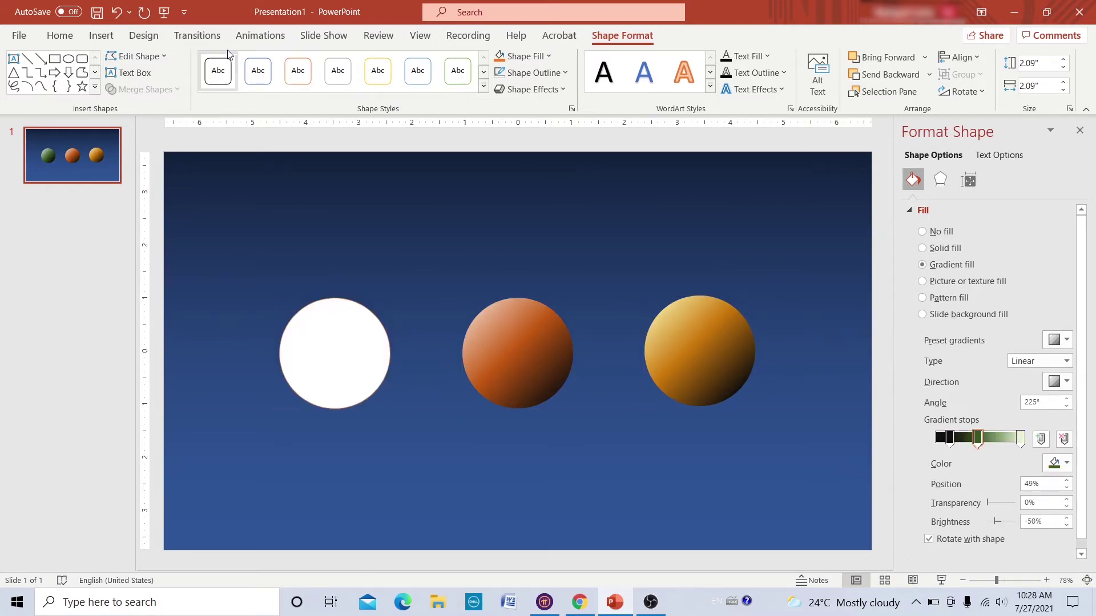
Step: Apply a half reflection effect to the green, orange and yellow spheres in turn
left_click(558, 91)
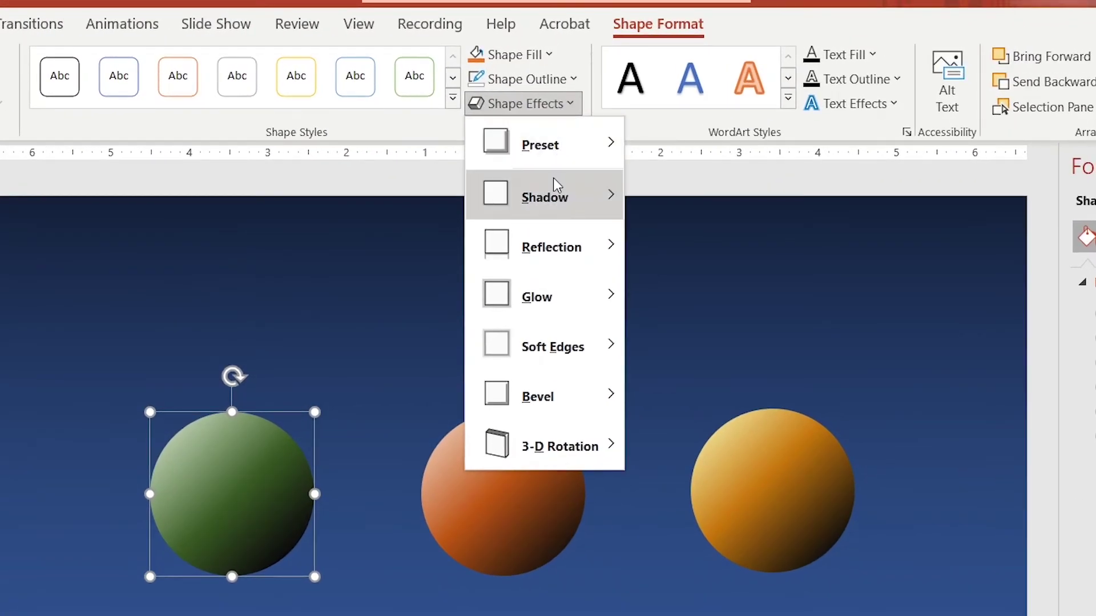
mouse_move(551, 246)
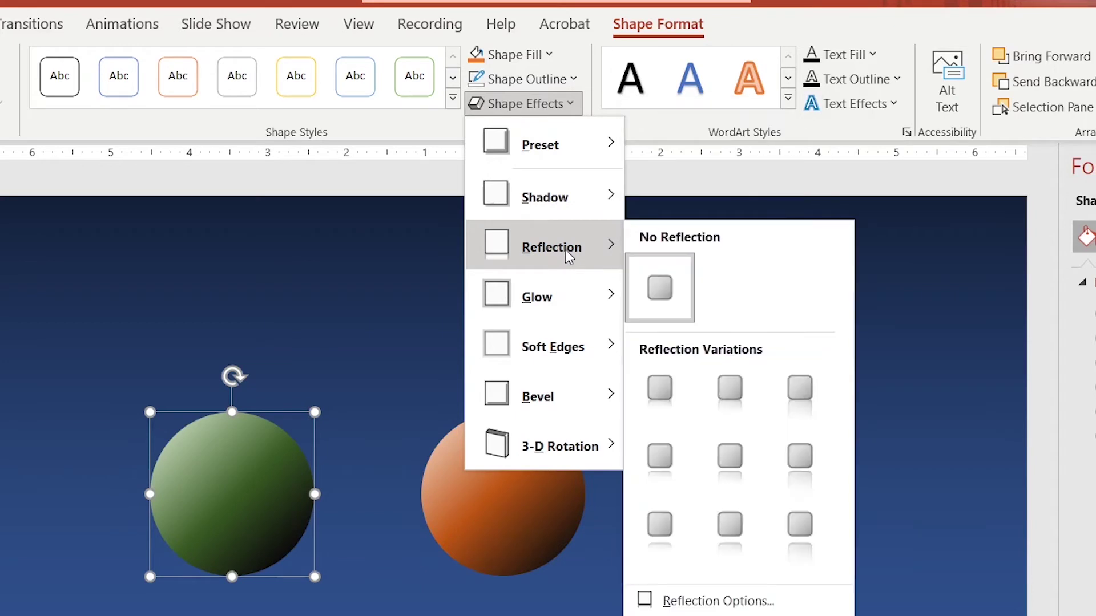
left_click(732, 452)
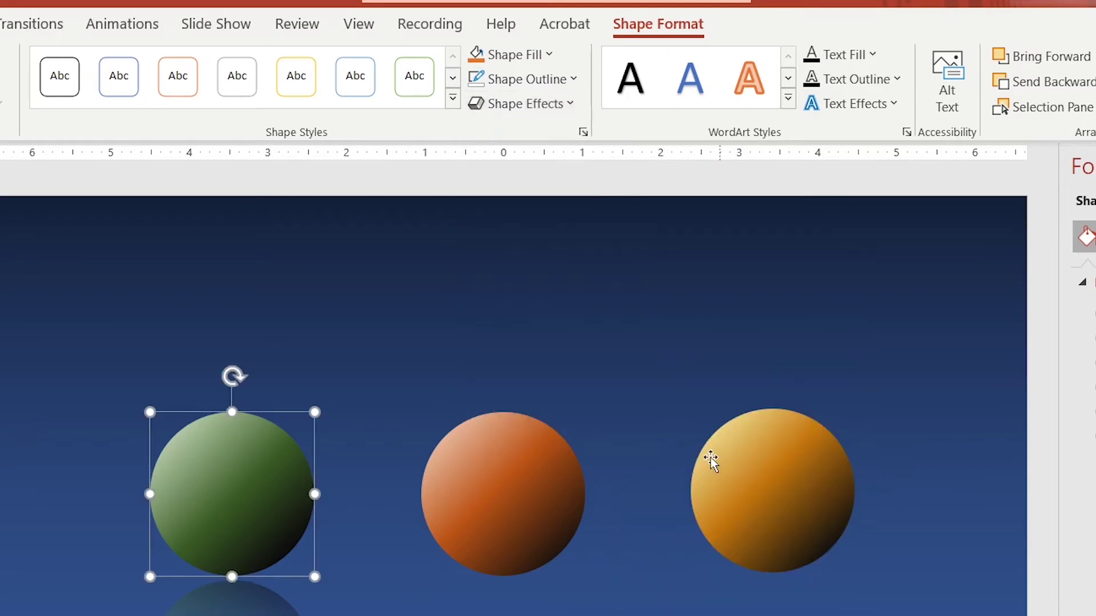
left_click(521, 494)
left_click(553, 99)
mouse_move(551, 199)
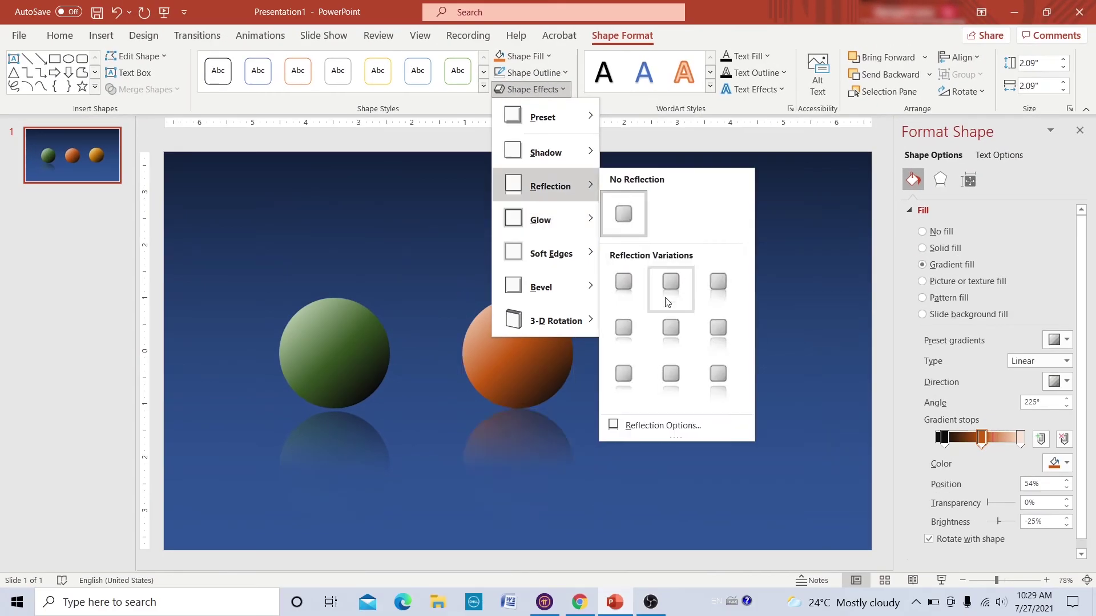
left_click(668, 303)
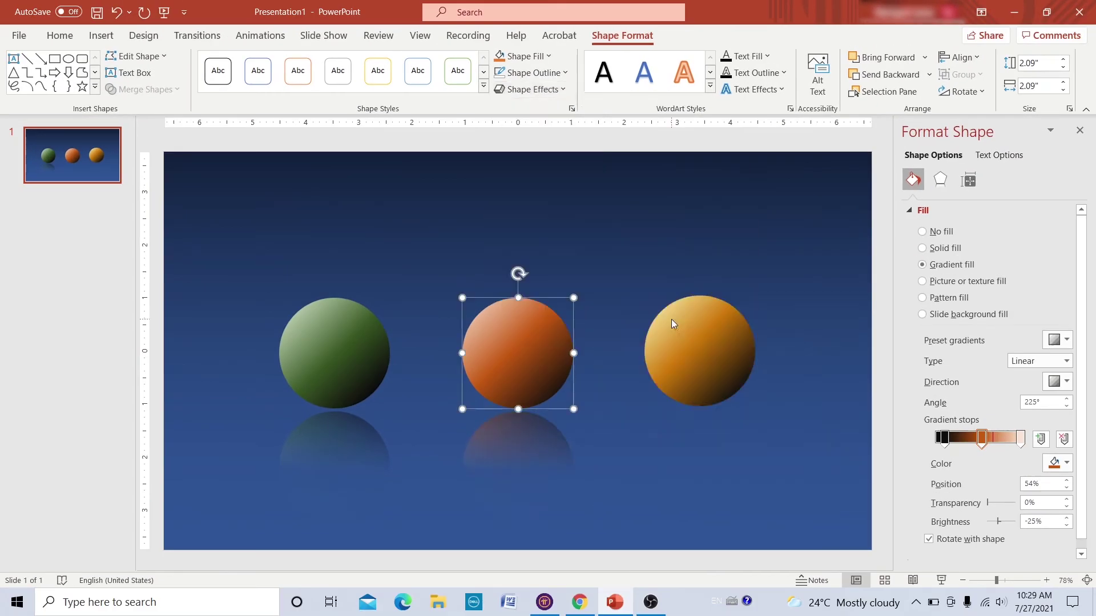
left_click(700, 351)
left_click(531, 89)
left_click(670, 285)
left_click(73, 351)
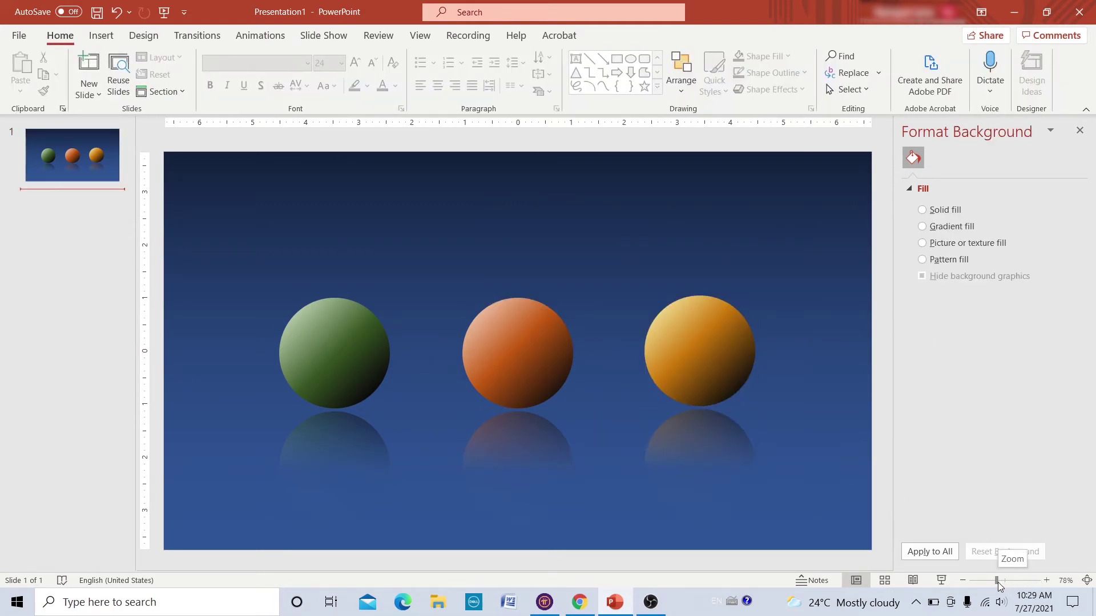
Step: Zoom out, park the yellow and orange spheres right of the slide, then centre and enlarge the green one
left_click_drag(996, 582, 985, 583)
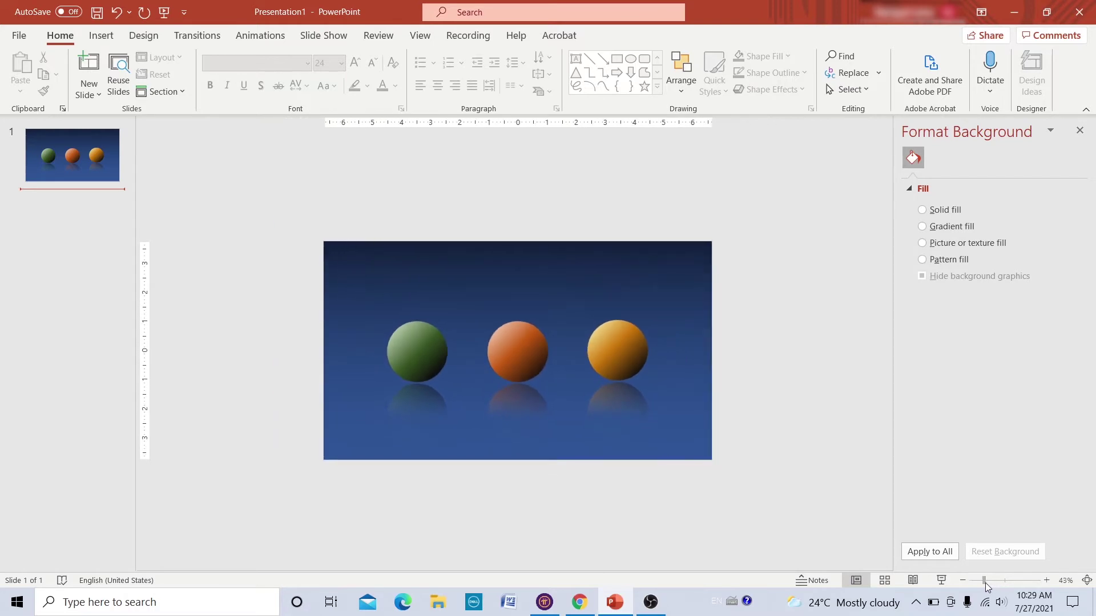
left_click(533, 347)
mouse_move(604, 347)
left_mouse_down()
mouse_move(847, 348)
mouse_move(847, 332)
left_mouse_up()
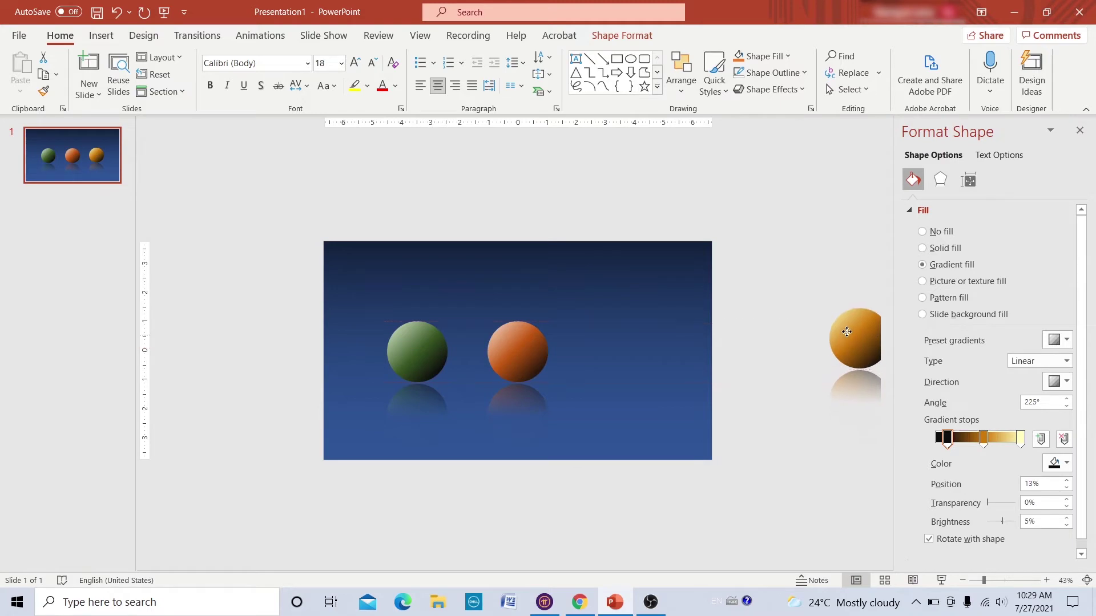
left_click_drag(513, 346, 744, 343)
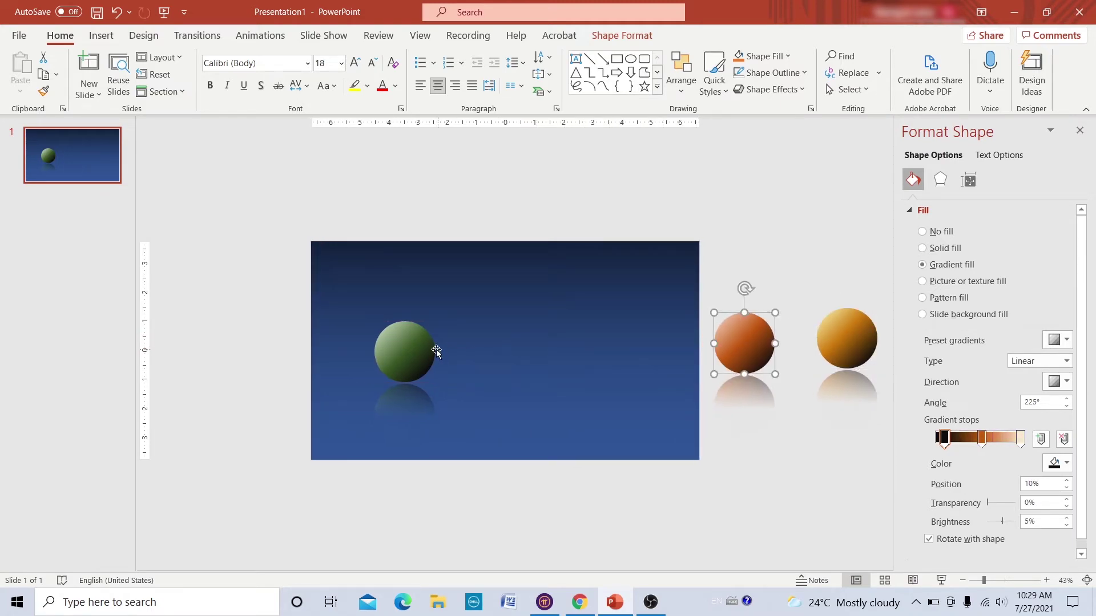
mouse_move(424, 356)
left_mouse_down()
mouse_move(522, 347)
mouse_move(508, 358)
left_mouse_up()
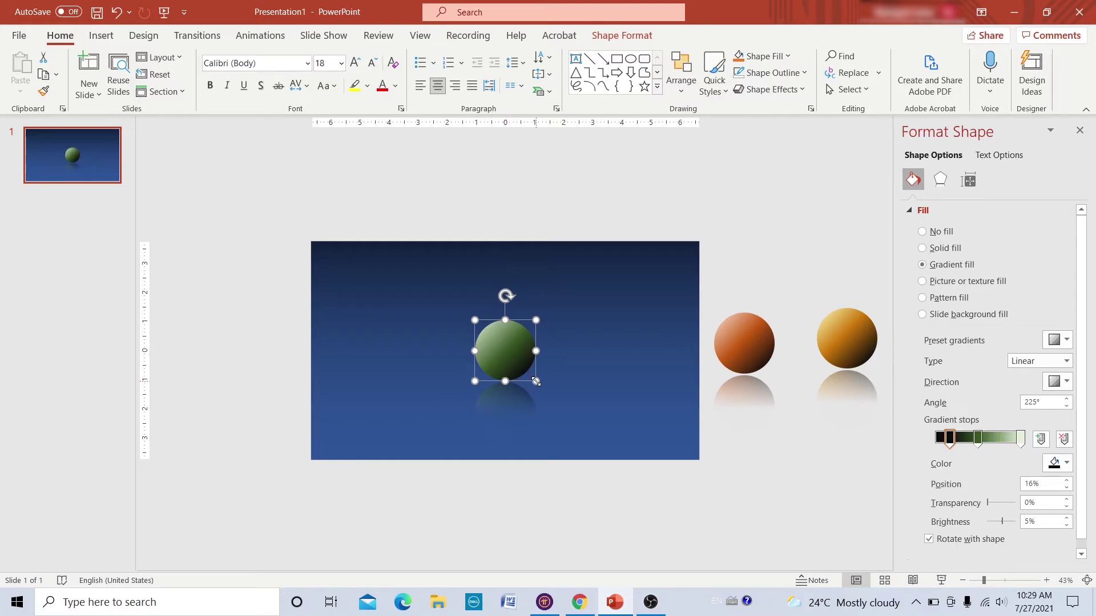
mouse_move(536, 381)
left_mouse_down()
mouse_move(562, 389)
mouse_move(556, 402)
left_mouse_up()
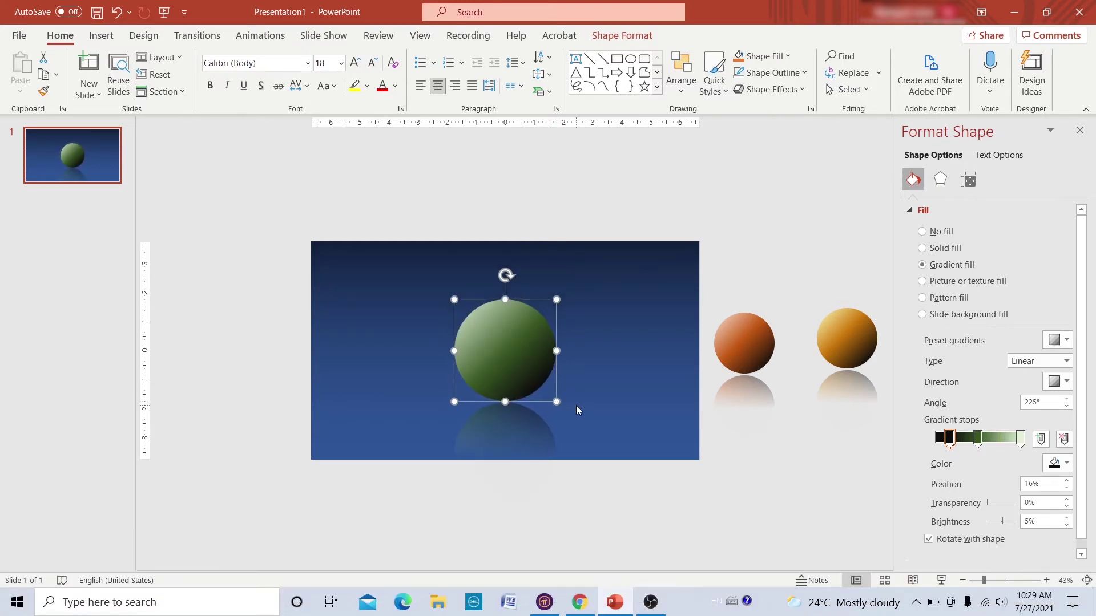
left_click(105, 228)
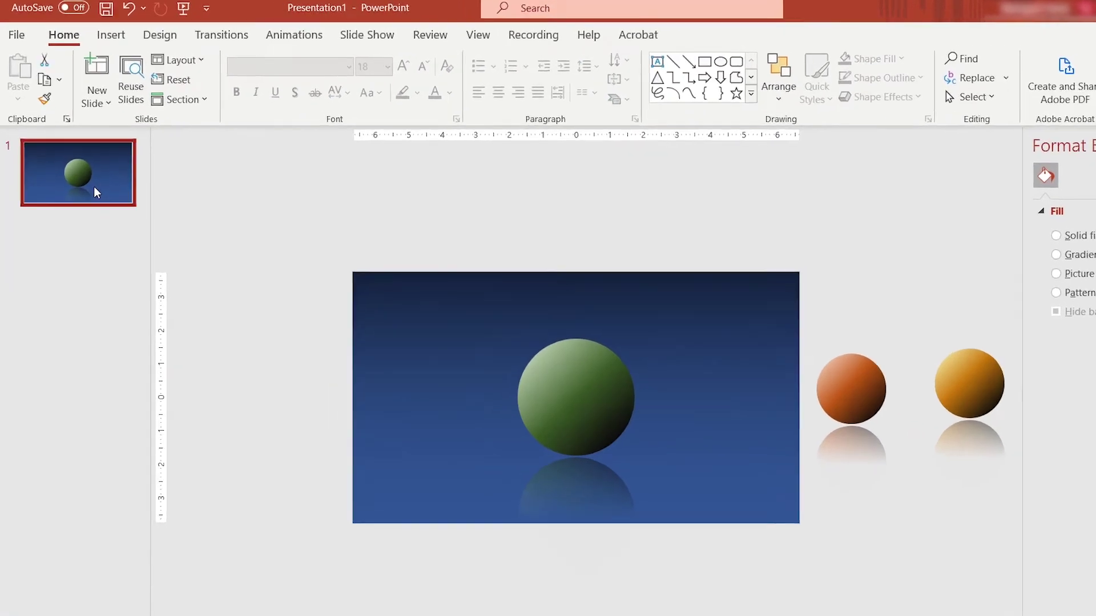
Step: Duplicate slide 1, then shrink the green sphere on the new slide and move it left
right_click(86, 167)
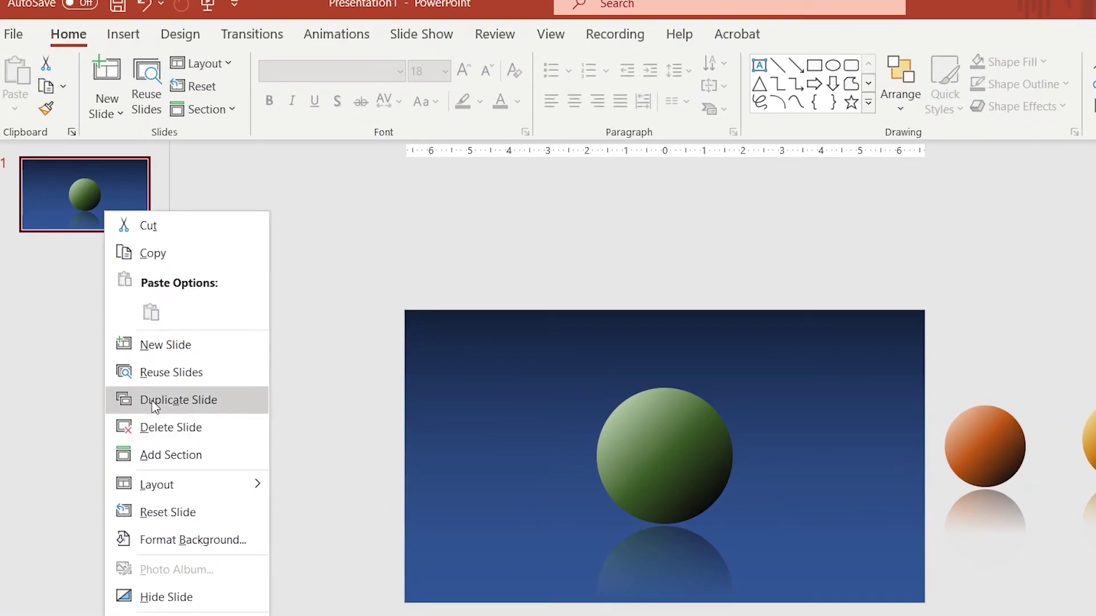
left_click(155, 400)
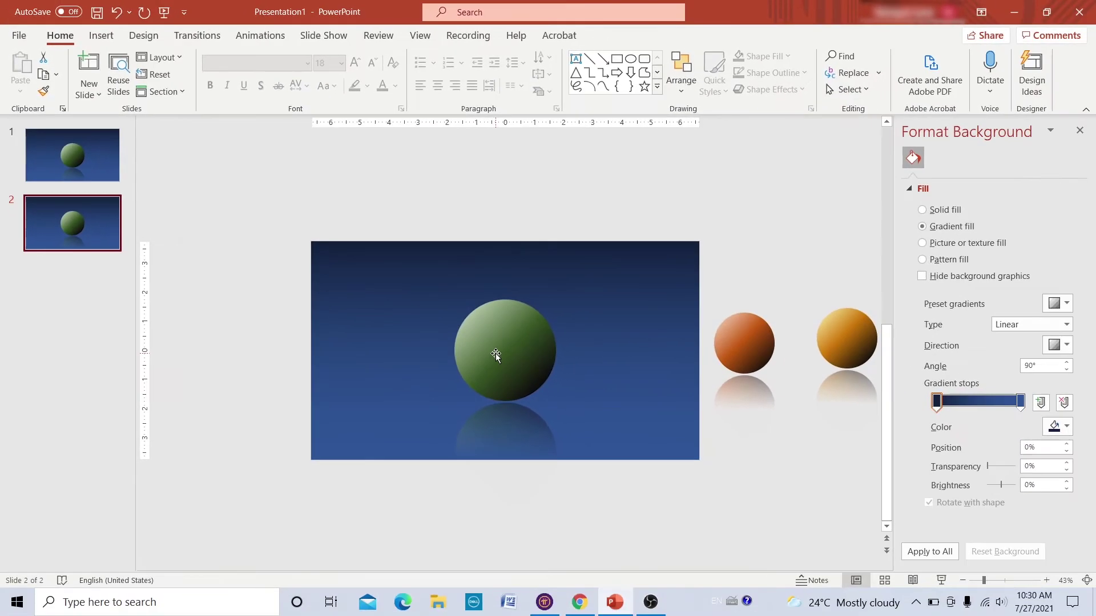
left_click(499, 353)
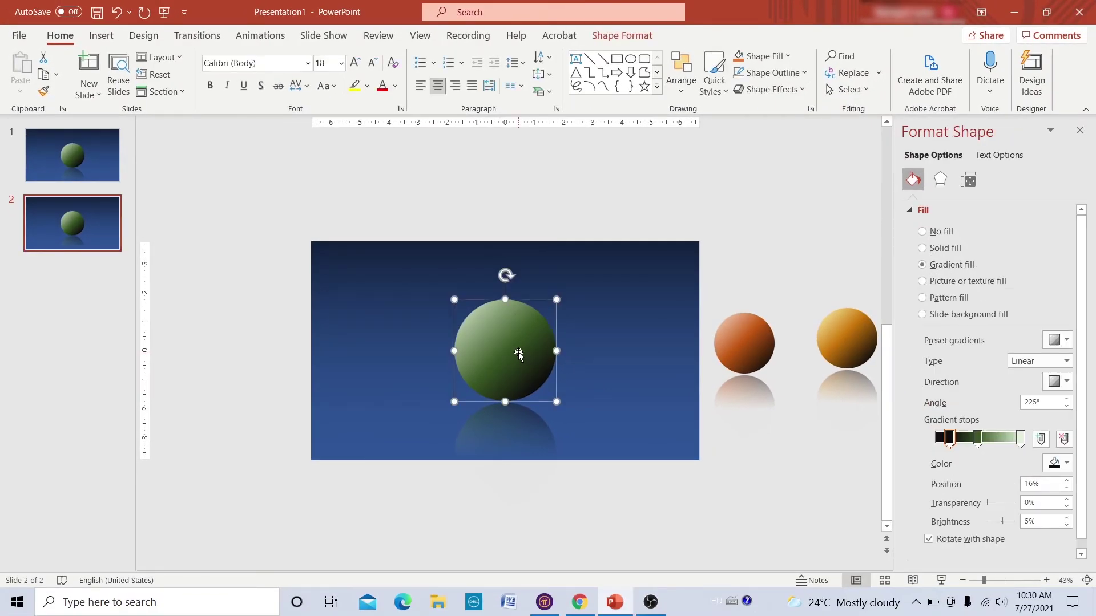
left_click_drag(518, 354, 428, 354)
left_click_drag(459, 402, 448, 385)
Step: Bring the orange sphere onto the slide centre, push green further left, and add yellow at right
left_click(732, 347)
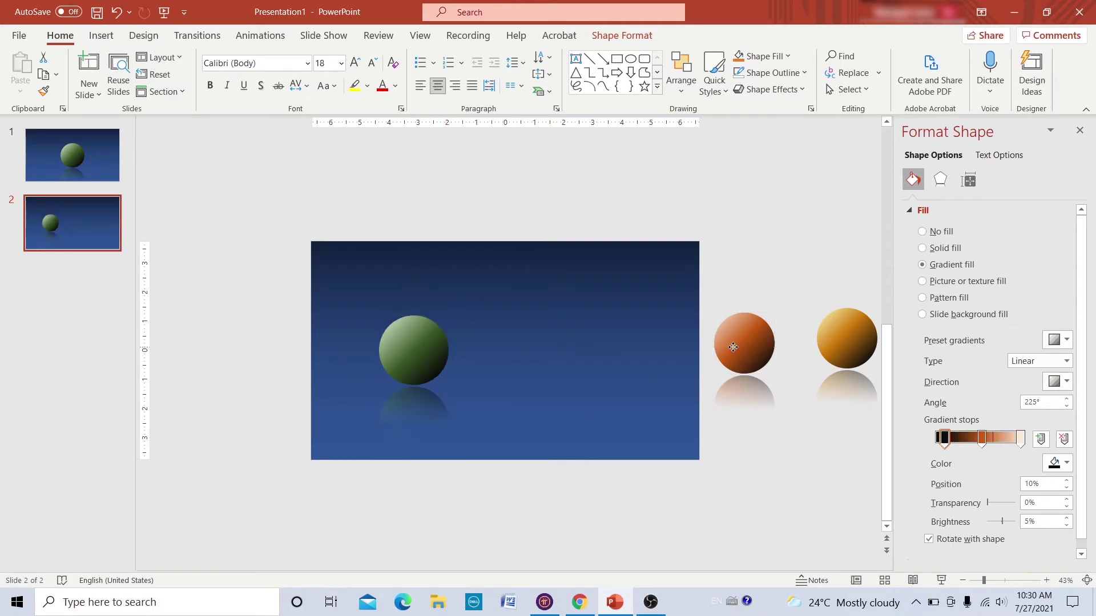
mouse_move(733, 347)
left_mouse_down()
mouse_move(503, 348)
mouse_move(562, 406)
left_mouse_up()
left_click(408, 361)
left_click_drag(408, 360, 378, 360)
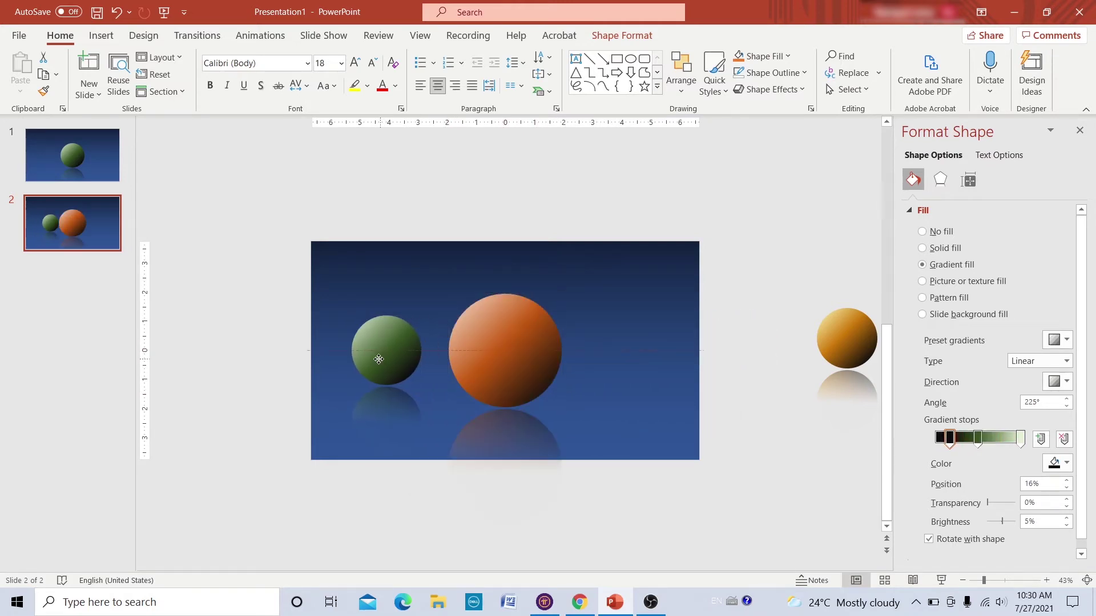
left_click(846, 347)
left_click_drag(846, 347, 637, 360)
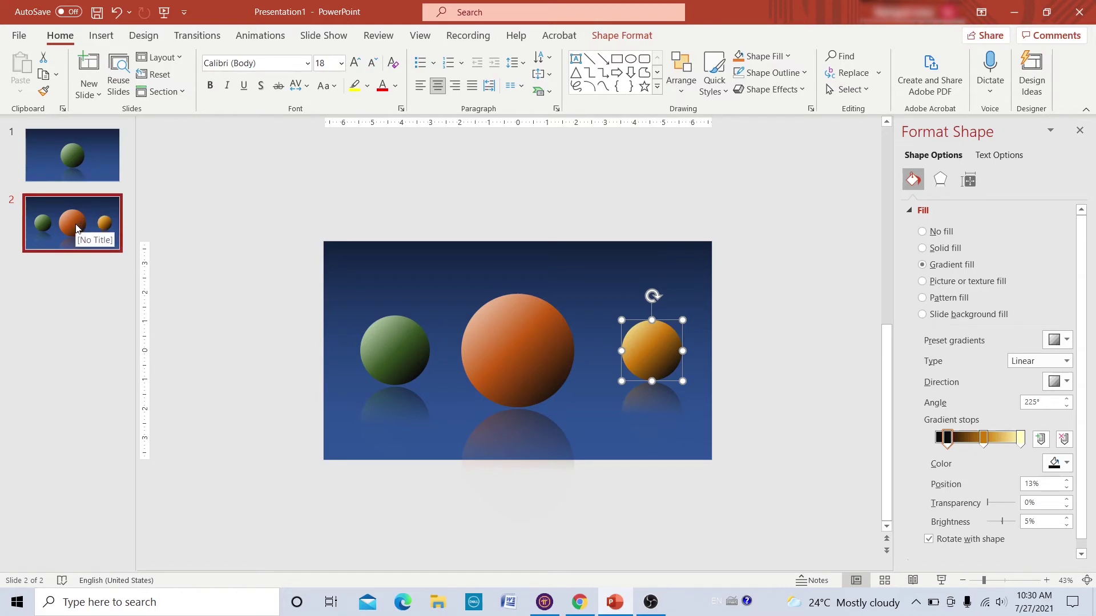
Step: Duplicate slide 1, then move slide 1's green sphere right of centre
left_click(70, 165)
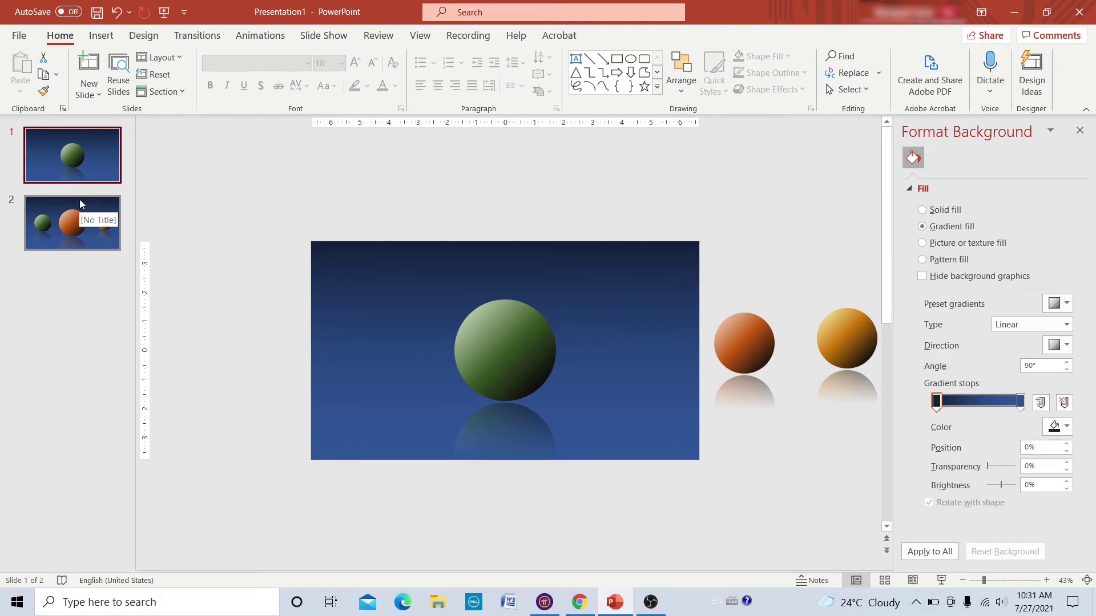
right_click(82, 169)
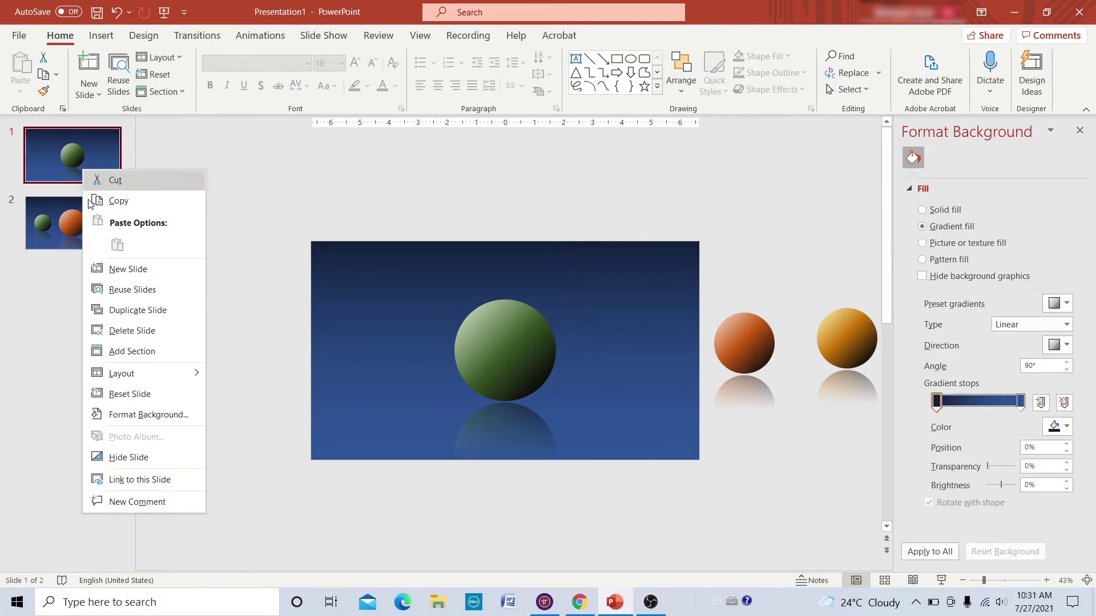
left_click(115, 311)
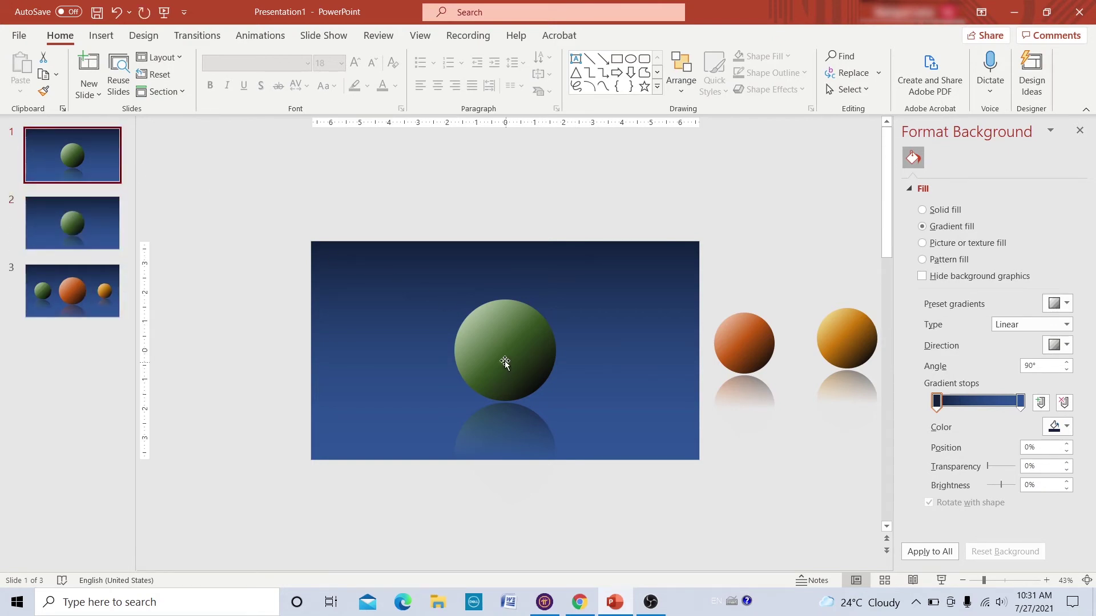
left_click_drag(504, 361, 611, 360)
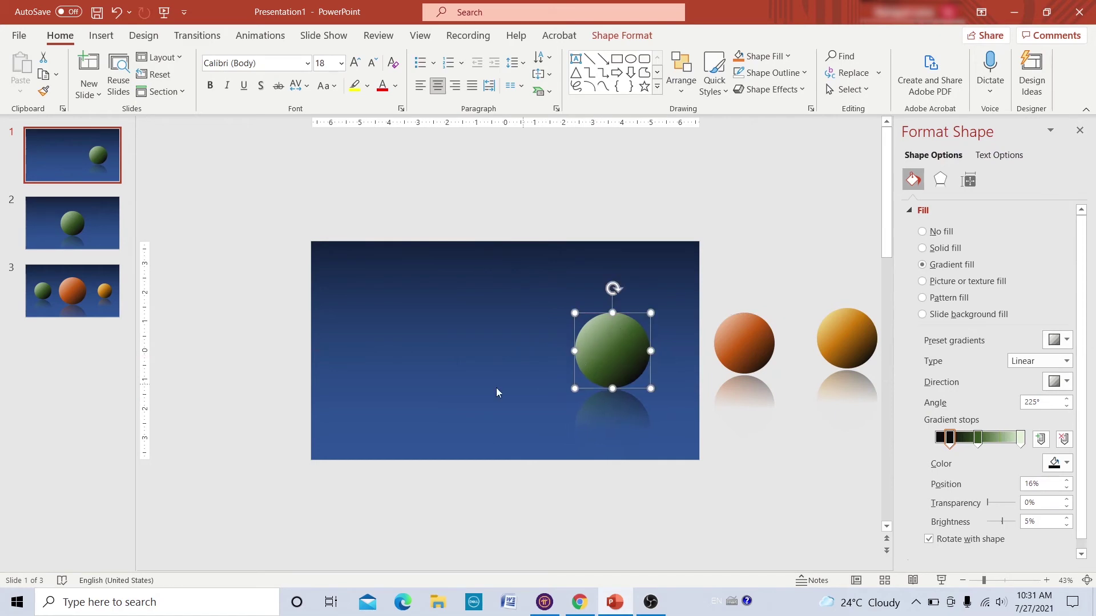
Step: On the new slide 2, bring the orange sphere in beside the green sphere
left_click(93, 219)
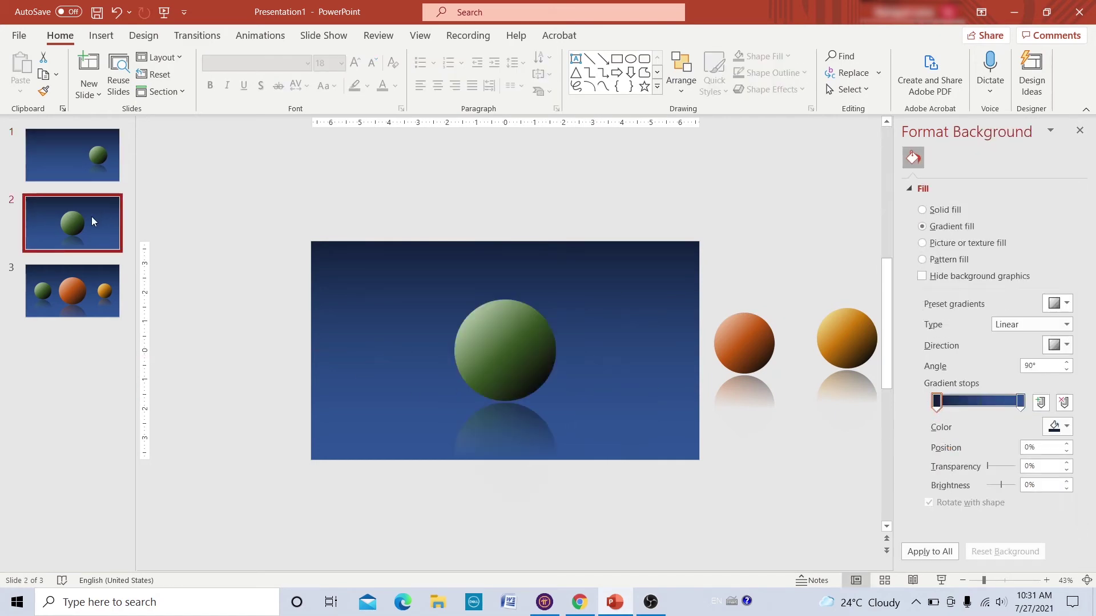
left_click(98, 294)
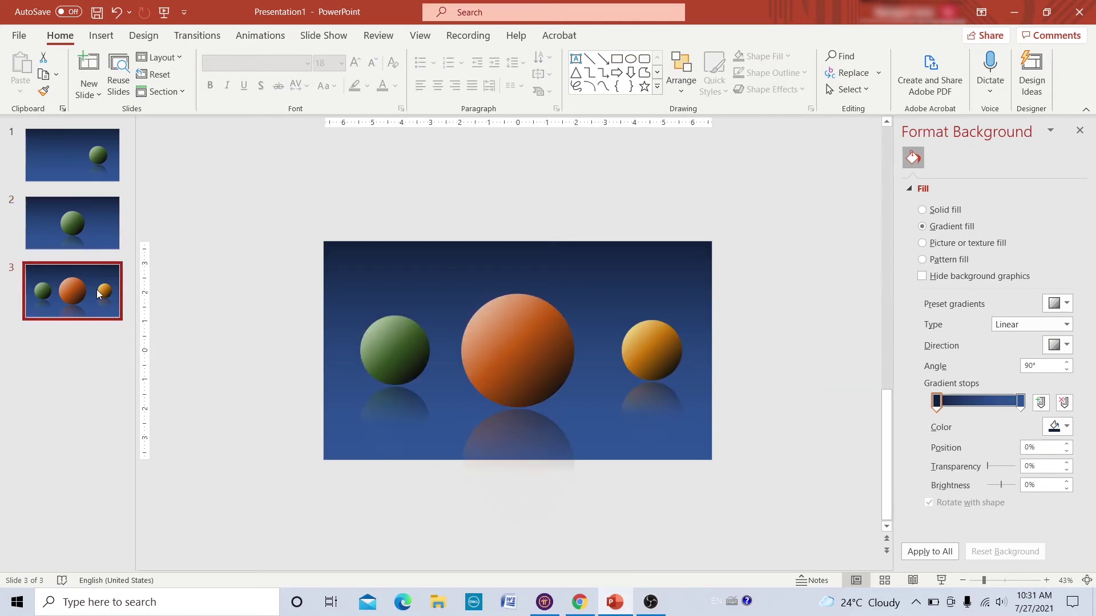
left_click(91, 208)
left_click(744, 344)
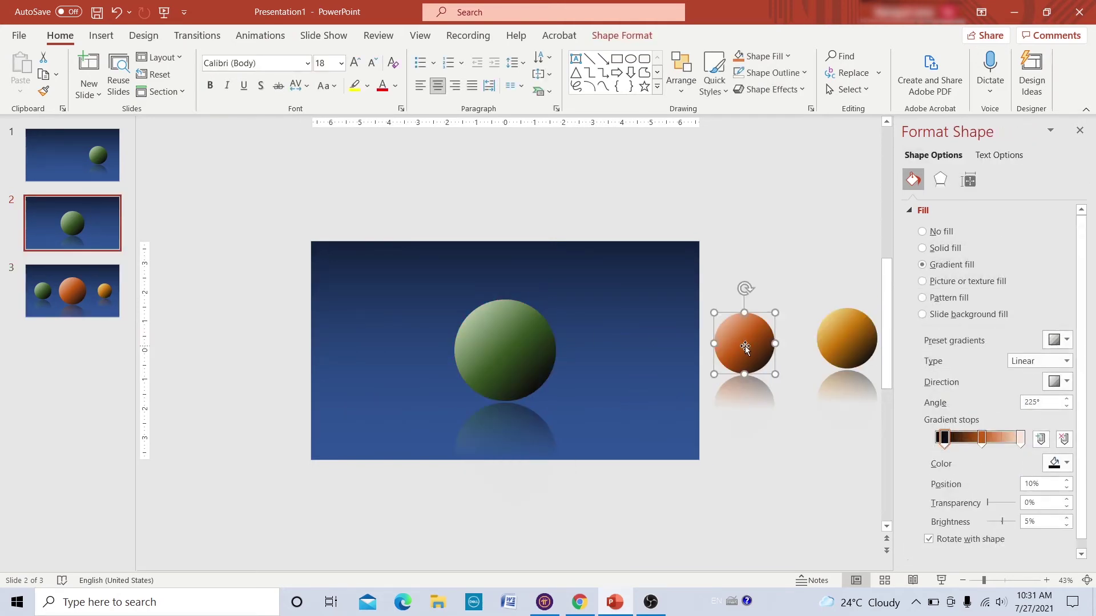
left_click_drag(745, 345, 646, 345)
left_click(93, 296)
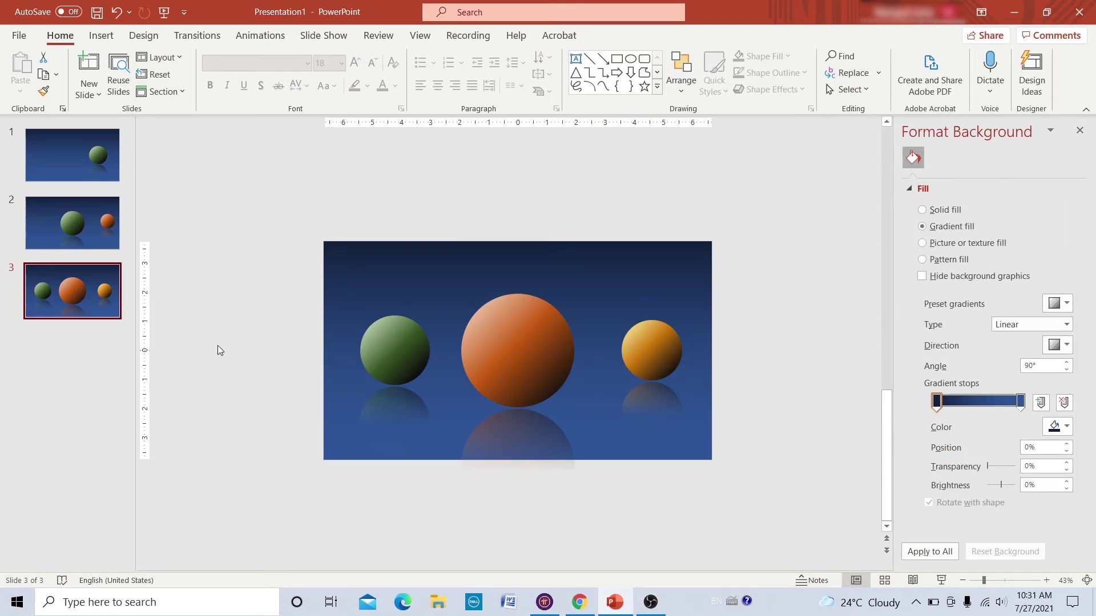
Step: Duplicate slide 3 as slide 4, shrink green and orange spheres, orange left, yellow enlarged centre
right_click(58, 293)
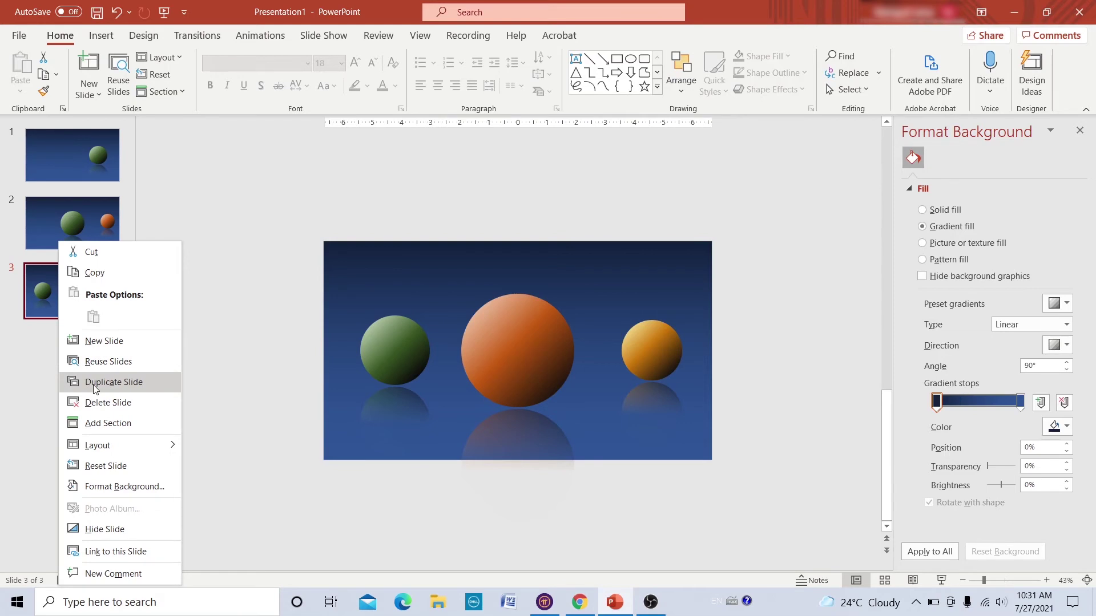
left_click(95, 382)
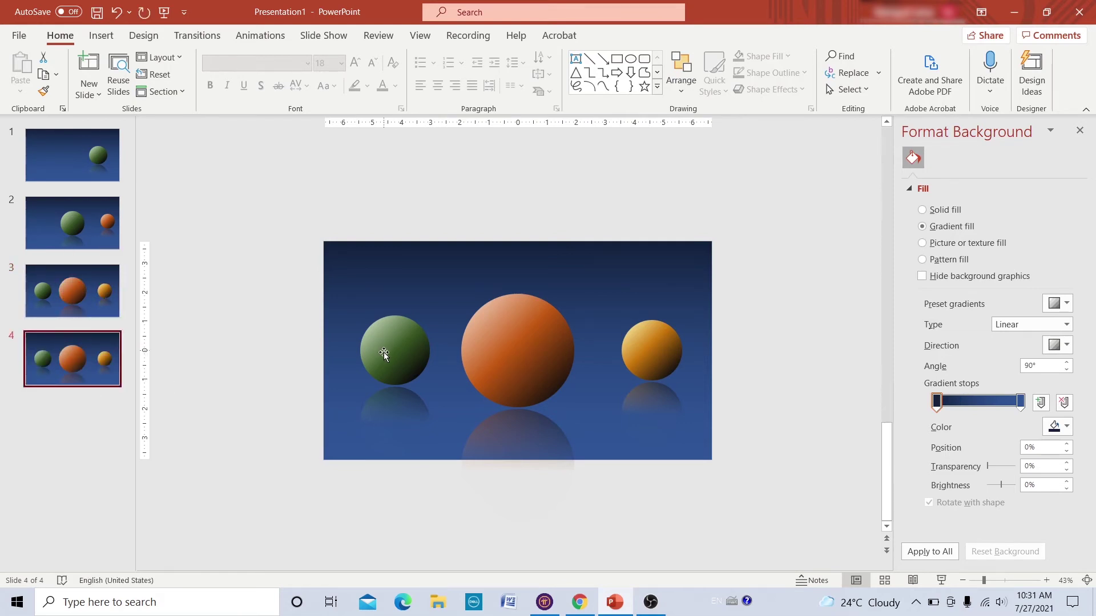
left_click(399, 362)
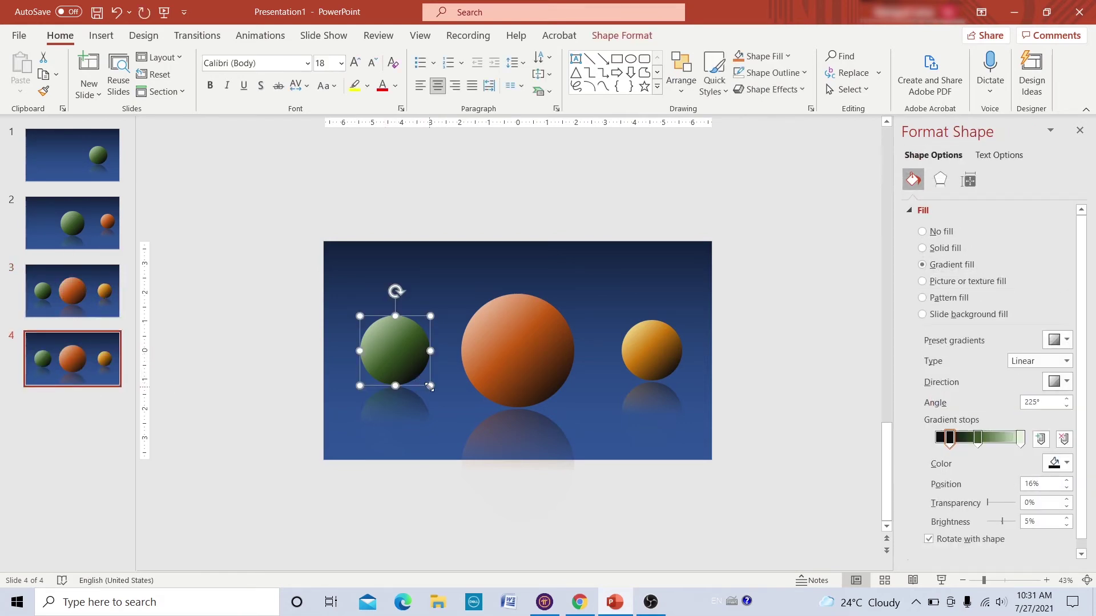
mouse_move(431, 387)
left_mouse_down()
mouse_move(418, 371)
mouse_move(443, 342)
mouse_move(465, 344)
left_mouse_up()
left_click(518, 351)
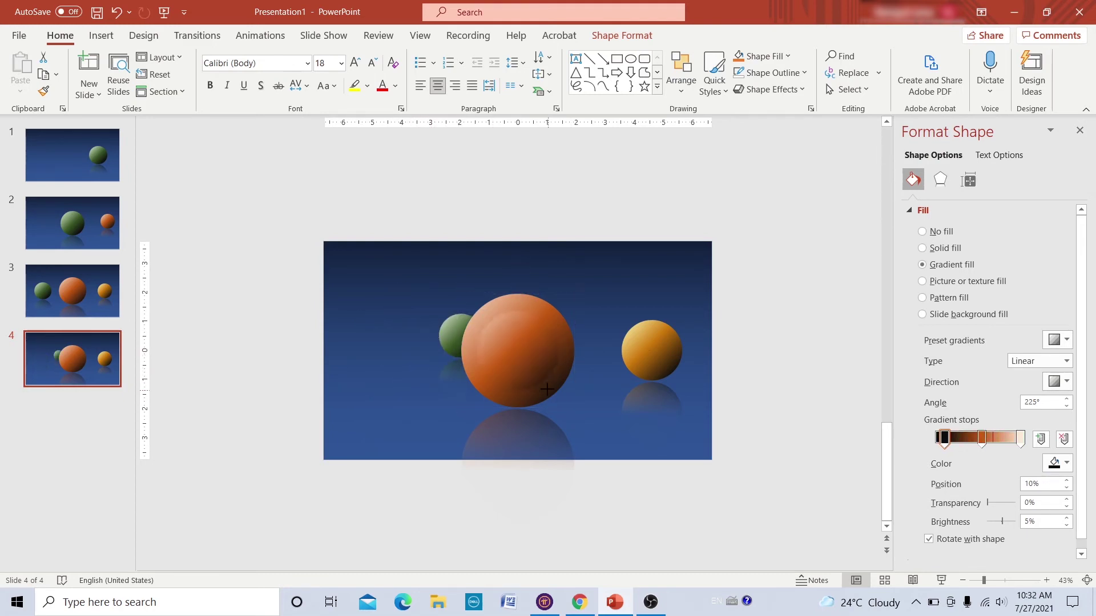
mouse_move(574, 408)
left_mouse_down()
mouse_move(491, 380)
mouse_move(392, 370)
left_mouse_up()
left_click(652, 350)
mouse_move(622, 380)
left_mouse_down()
mouse_move(593, 400)
mouse_move(514, 362)
left_mouse_up()
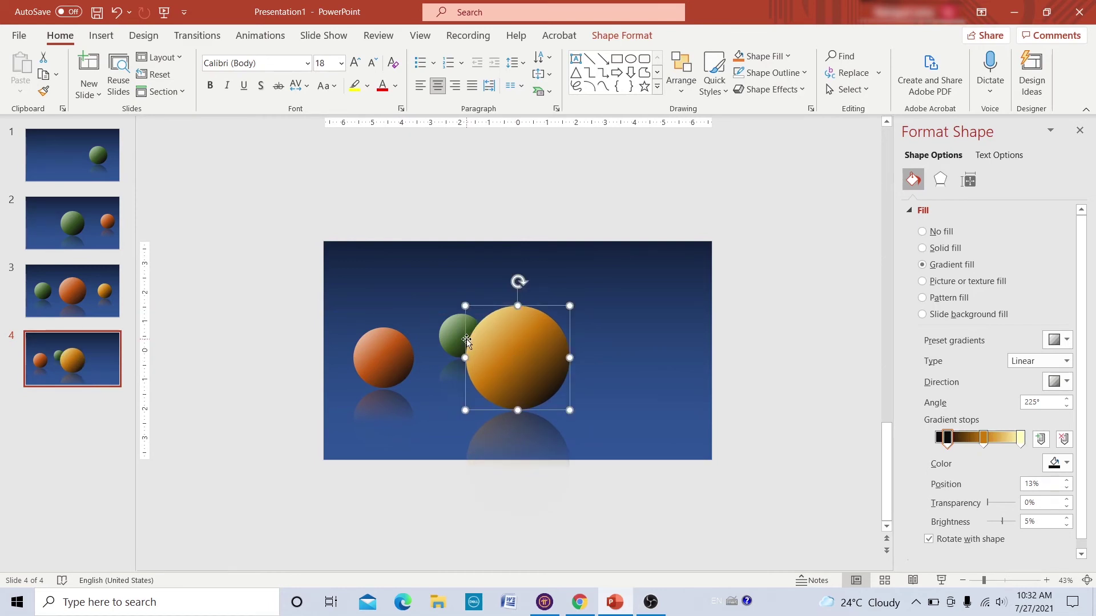
Step: Duplicate slide 4 as slide 5, move the green sphere right and shrink the orange one
right_click(84, 354)
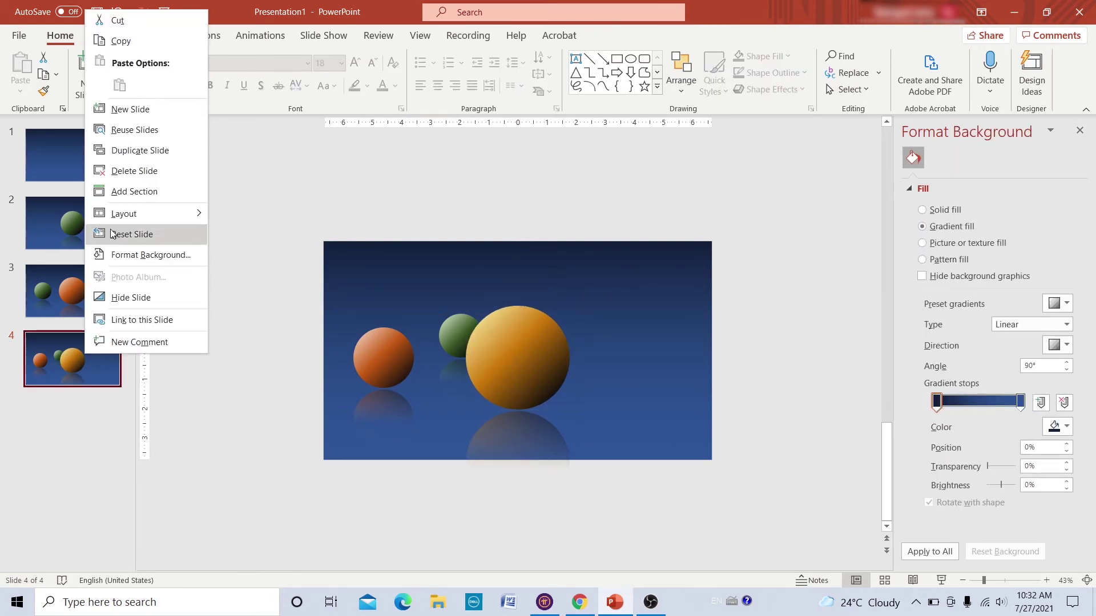
left_click(140, 150)
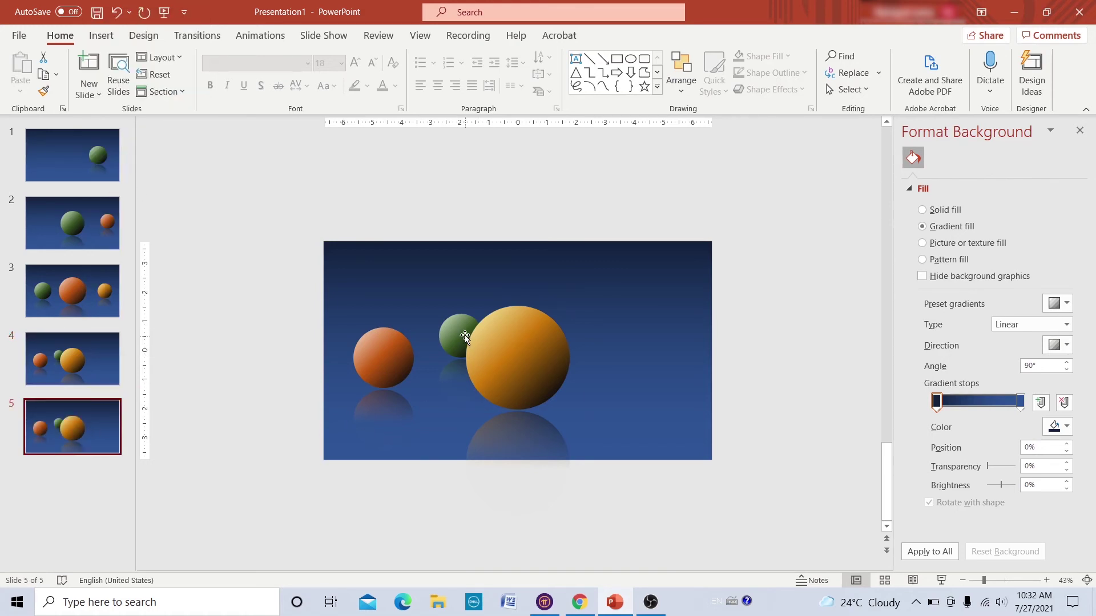
mouse_move(465, 337)
left_mouse_down()
mouse_move(601, 345)
mouse_move(657, 388)
left_mouse_up()
left_click(383, 358)
mouse_move(414, 327)
left_mouse_down()
mouse_move(403, 340)
mouse_move(477, 336)
mouse_move(428, 364)
mouse_move(505, 332)
left_mouse_up()
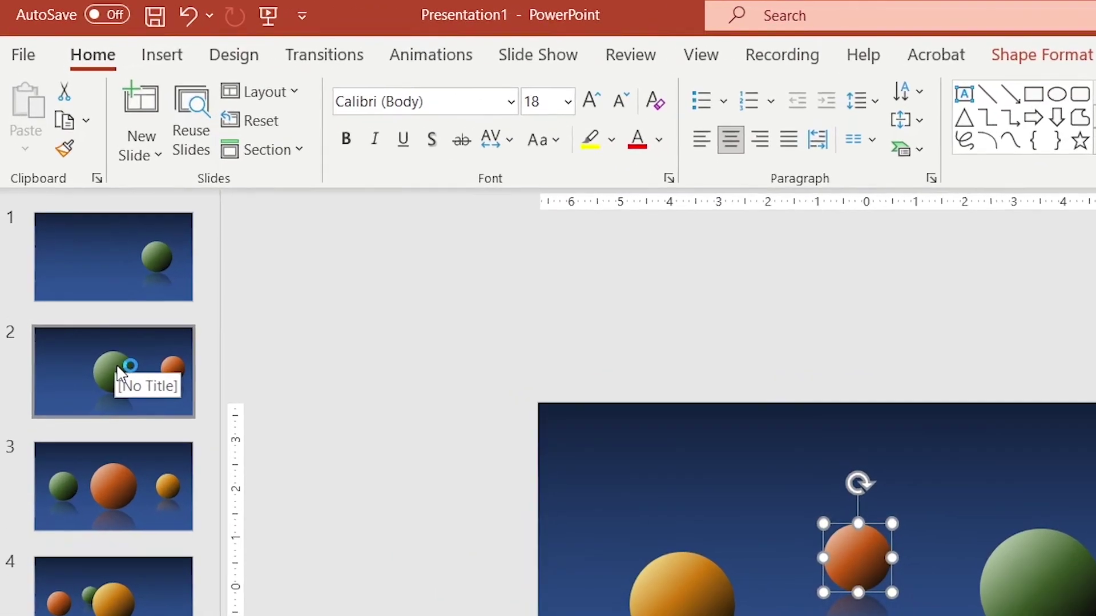
Step: Apply the Morph transition to slides 2, 3, 4 and 5 one by one
left_click(77, 224)
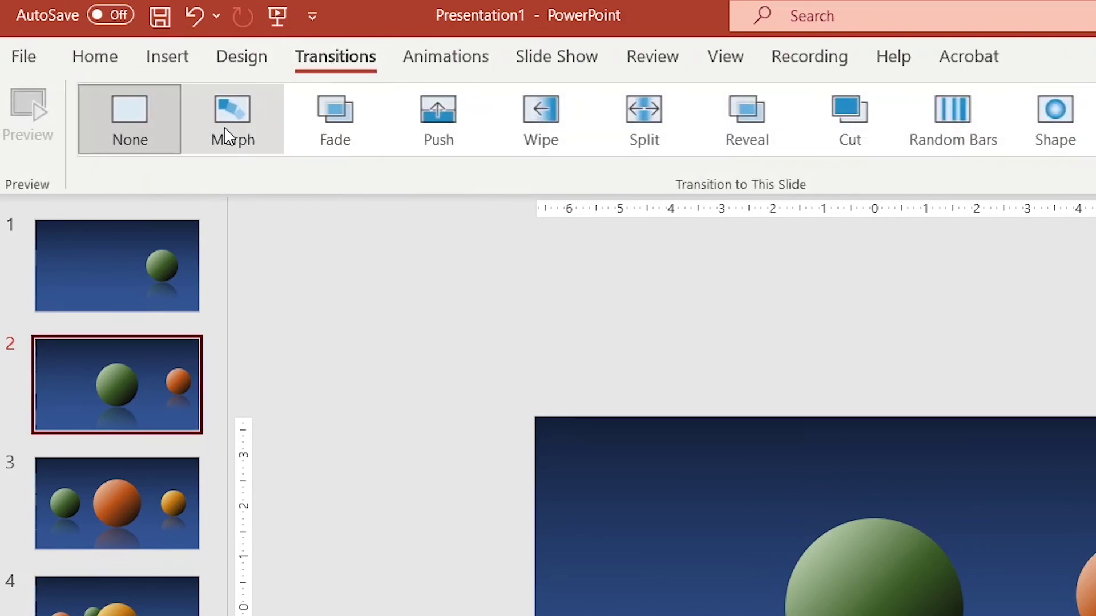
left_click(225, 130)
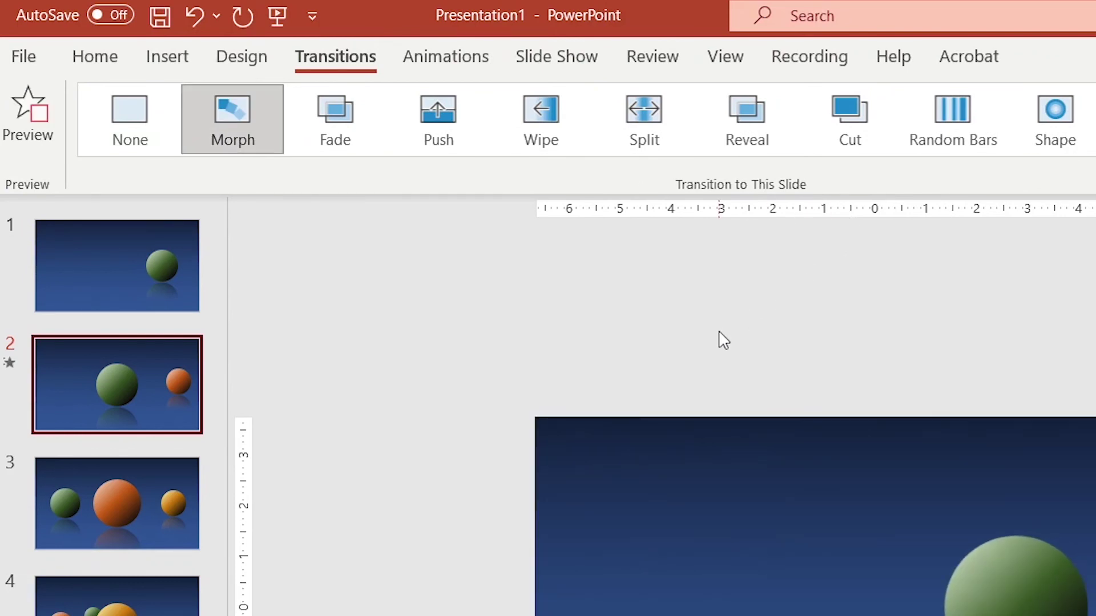
left_click(139, 492)
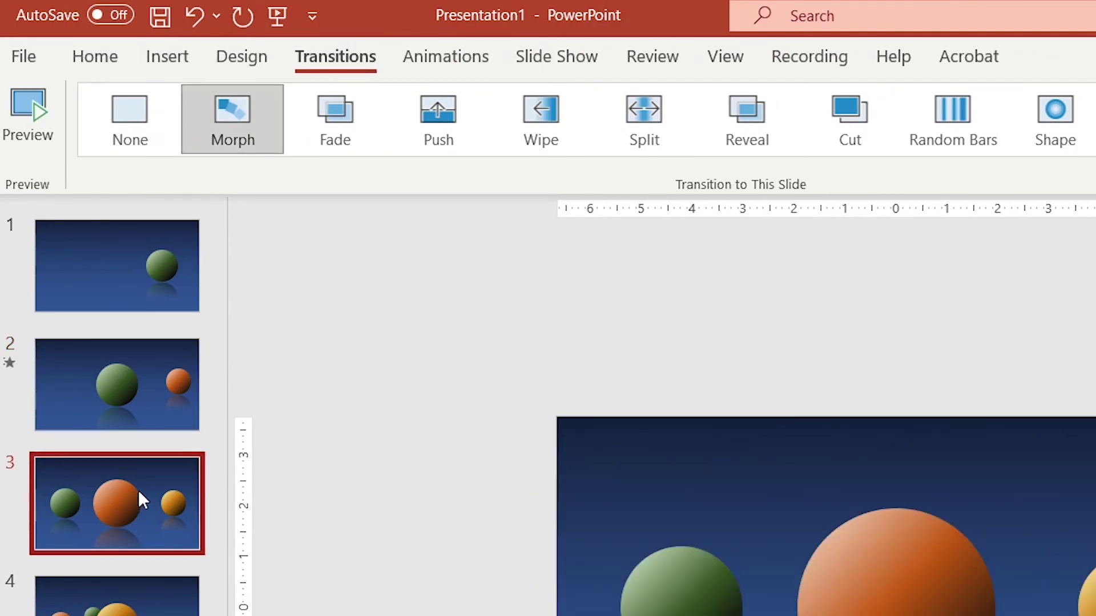
left_click(234, 143)
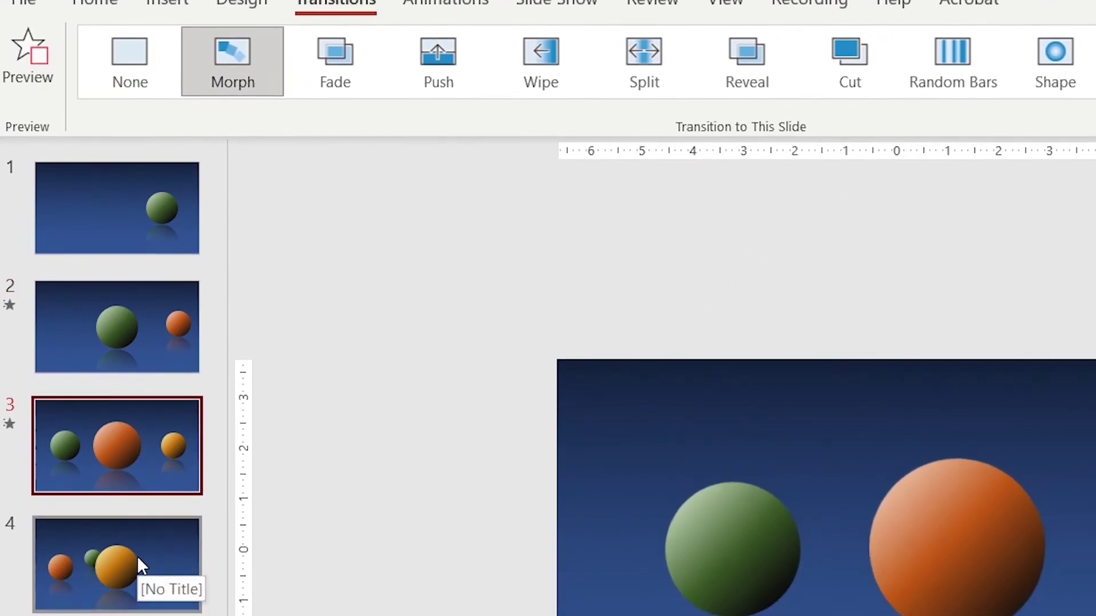
left_click(137, 556)
left_click(138, 71)
left_click(86, 433)
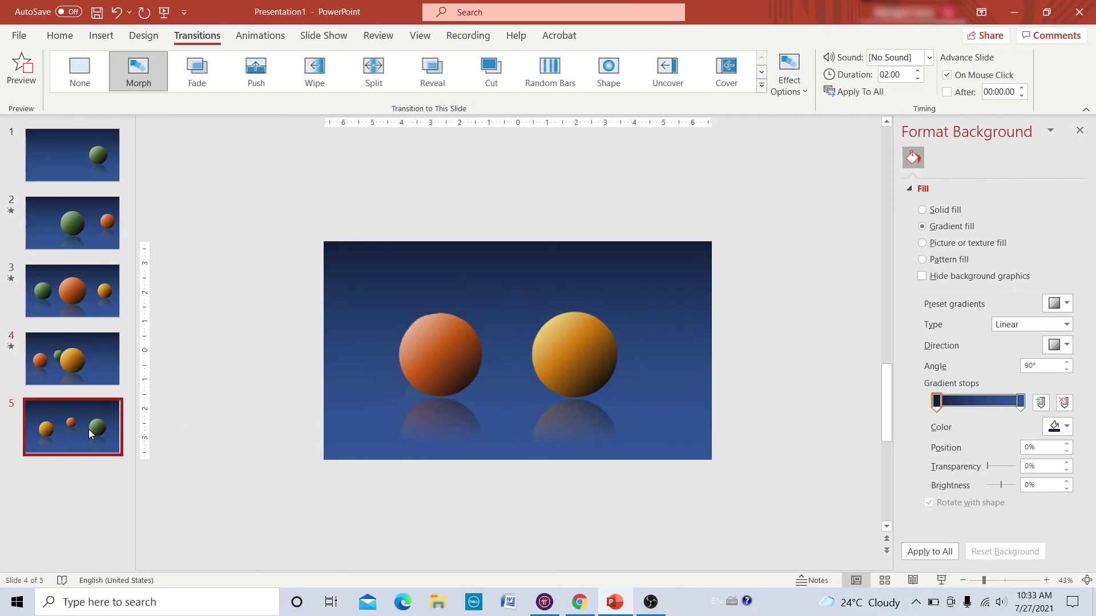
left_click(149, 70)
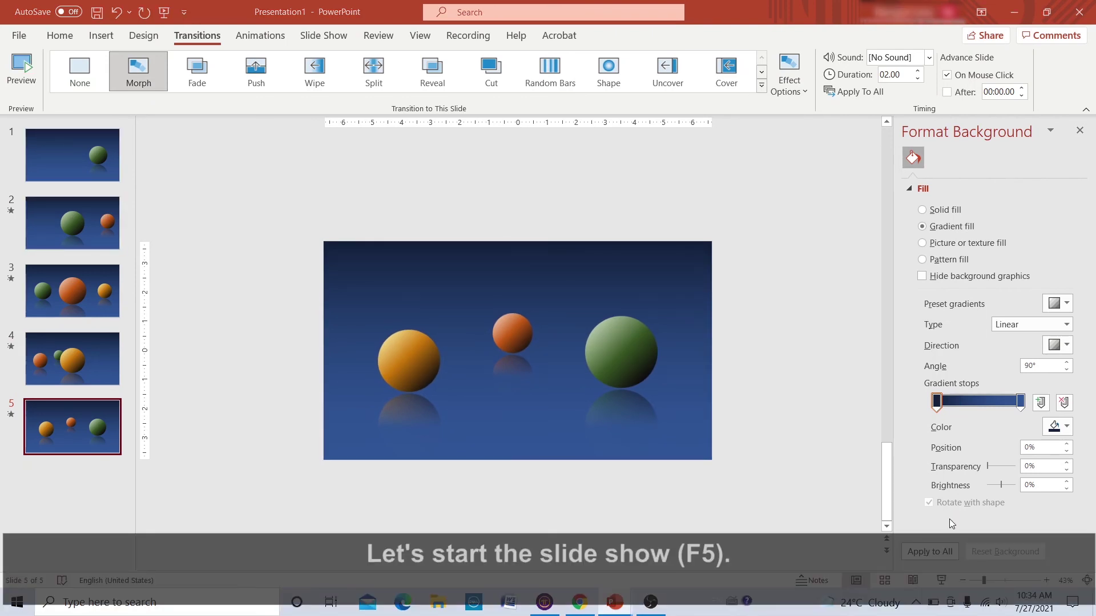
Step: Start the slide show with F5 and advance through the spheres to slide 5
key("F5")
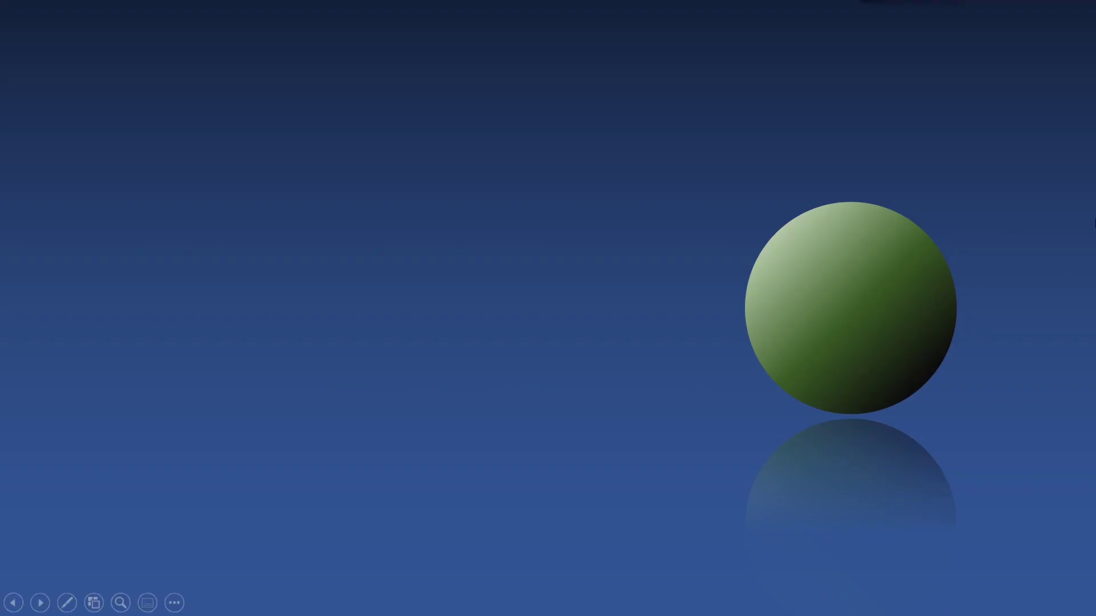
key("Right")
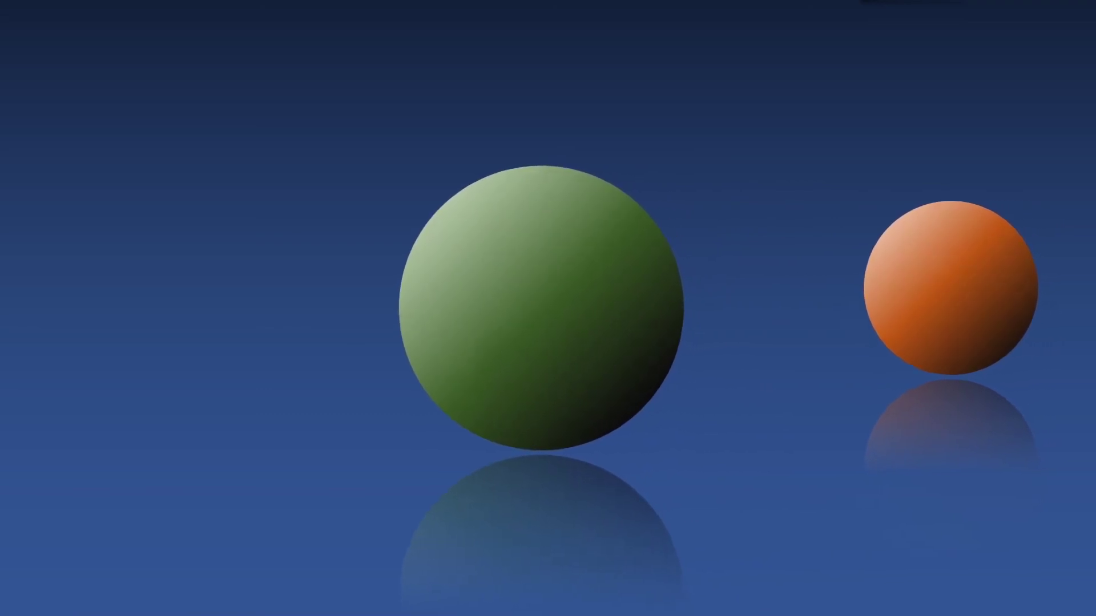
key("Right")
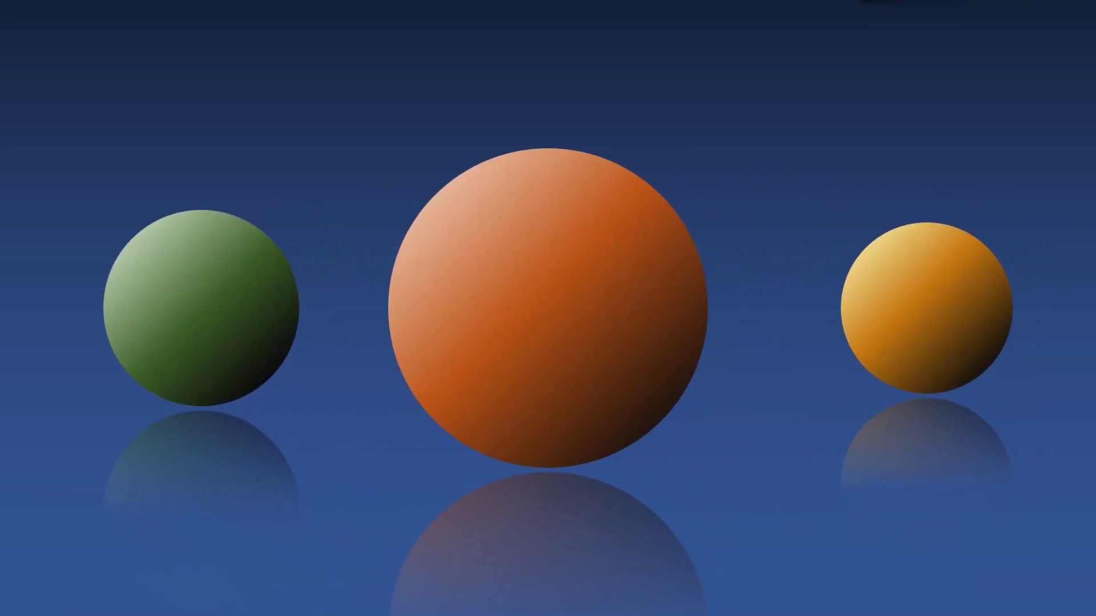
key("Right")
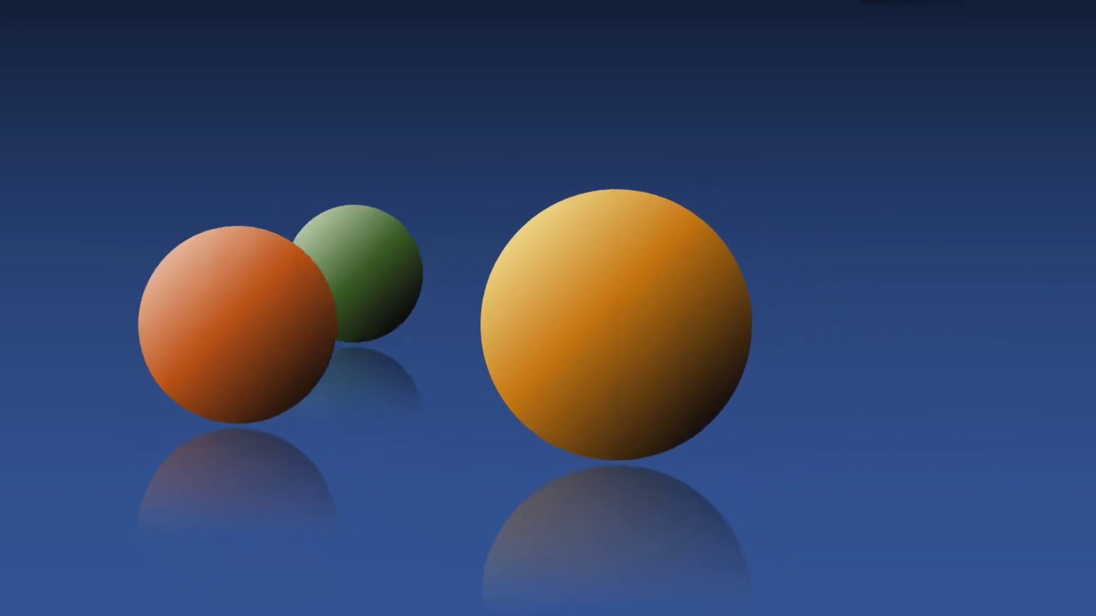
key("Right")
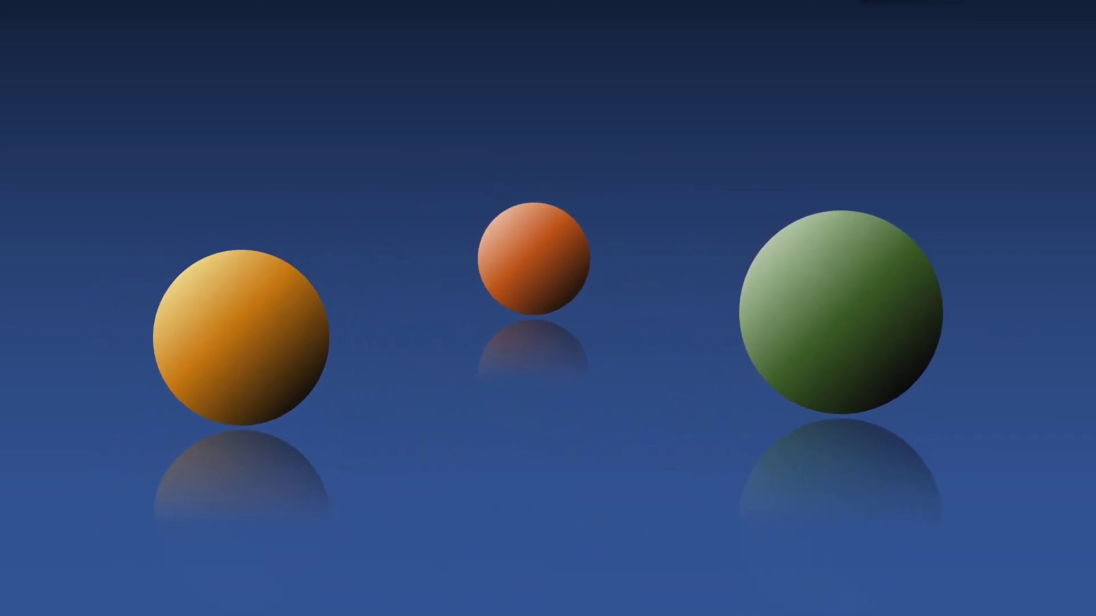
Step: Step back through the slides to return to the first slide
key("Right")
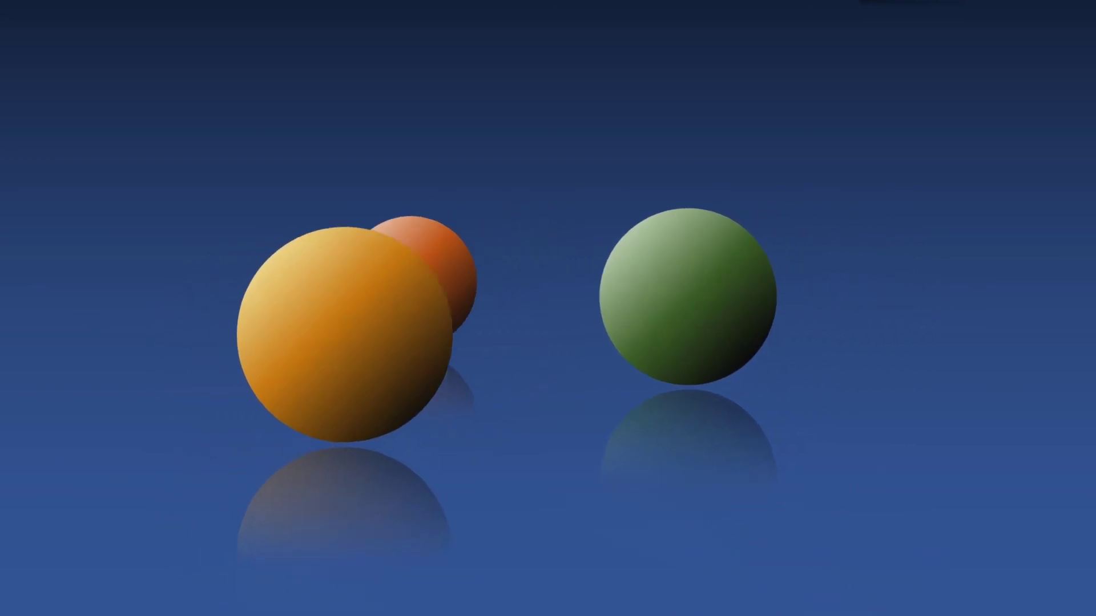
key("Right")
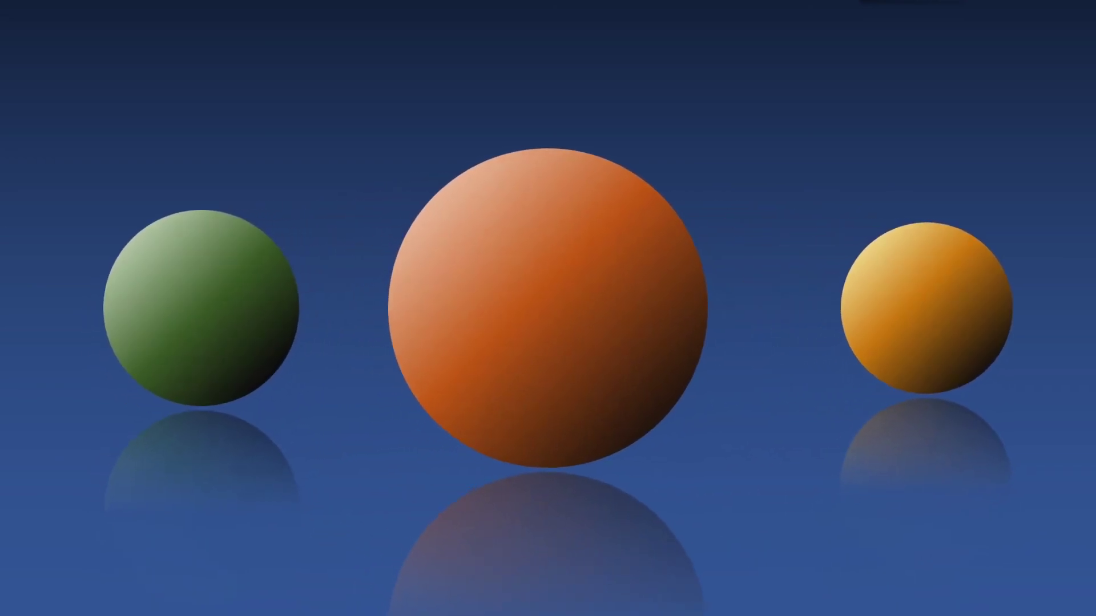
key("Right")
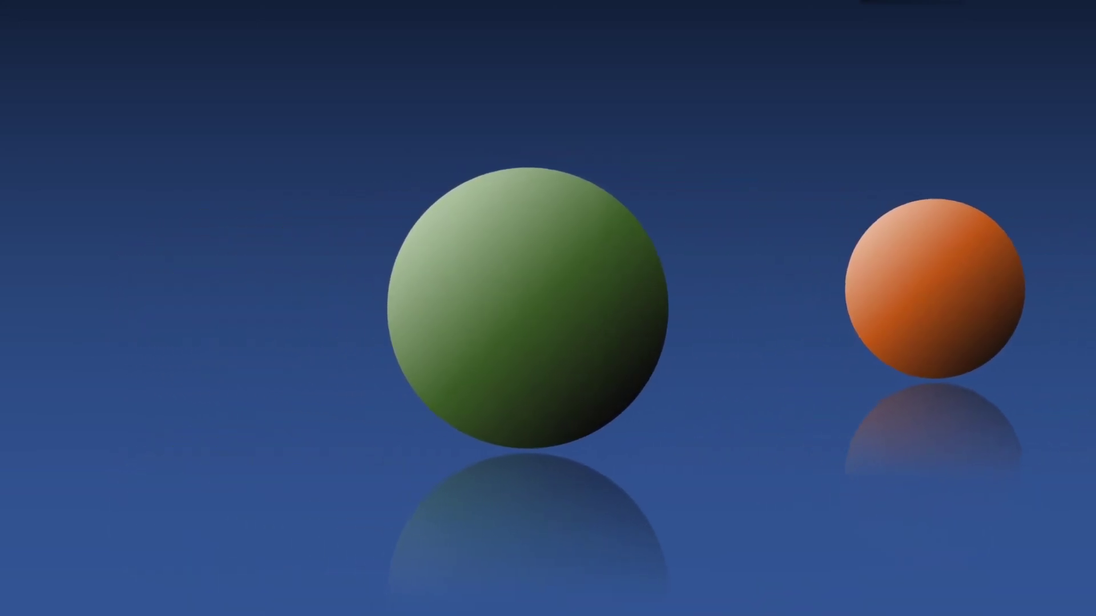
key("Right")
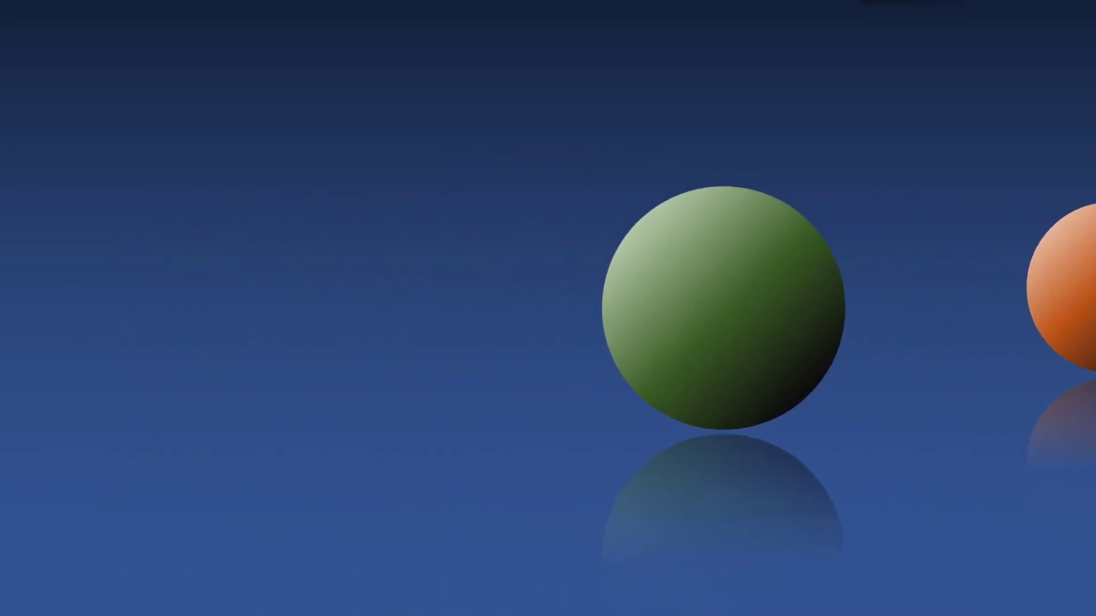